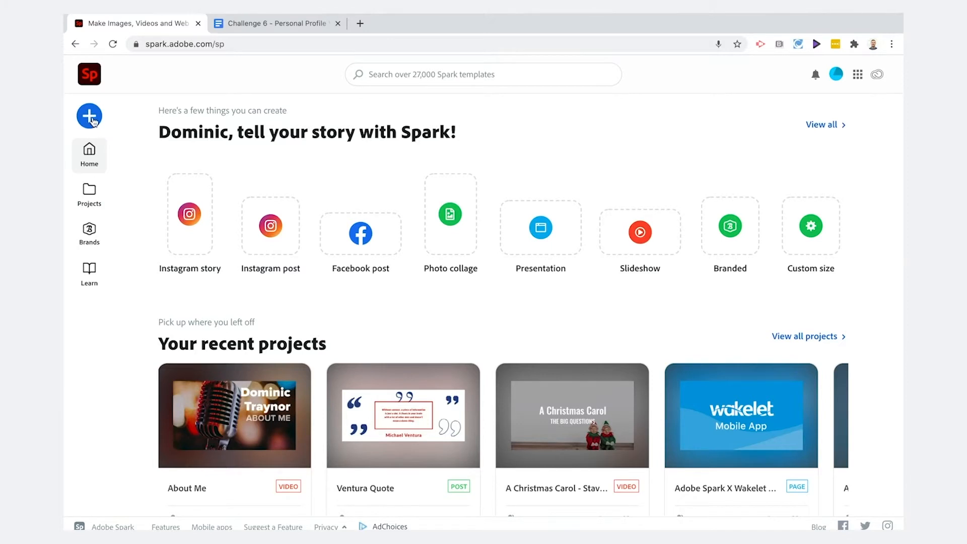
Start a new video project.
click(91, 119)
click(114, 270)
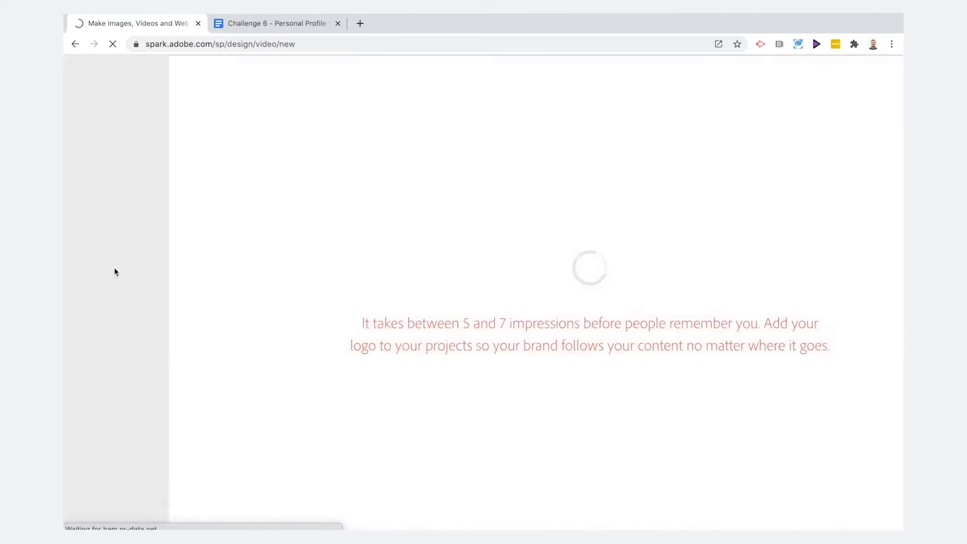
Review the personal profile script table in the Challenge 6 document.
click(264, 21)
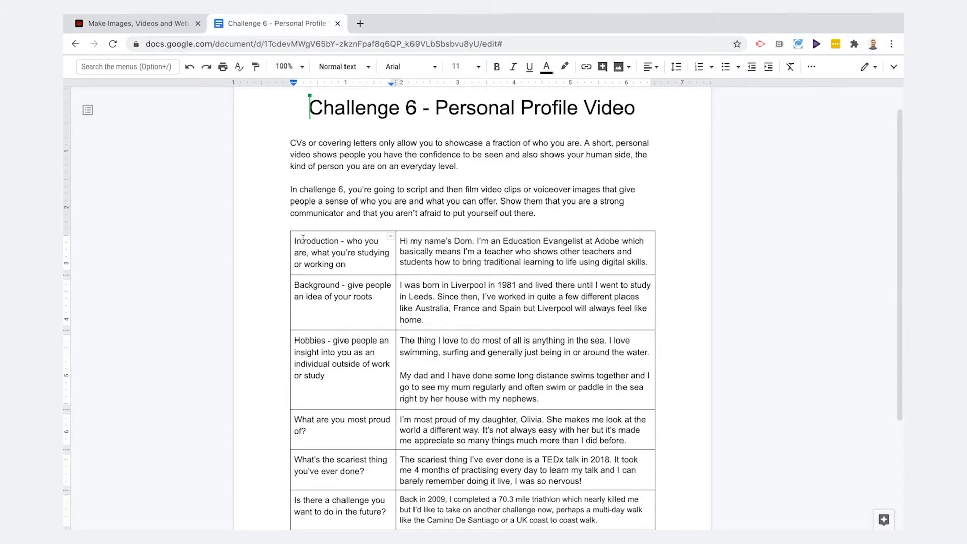
drag(295, 240, 652, 520)
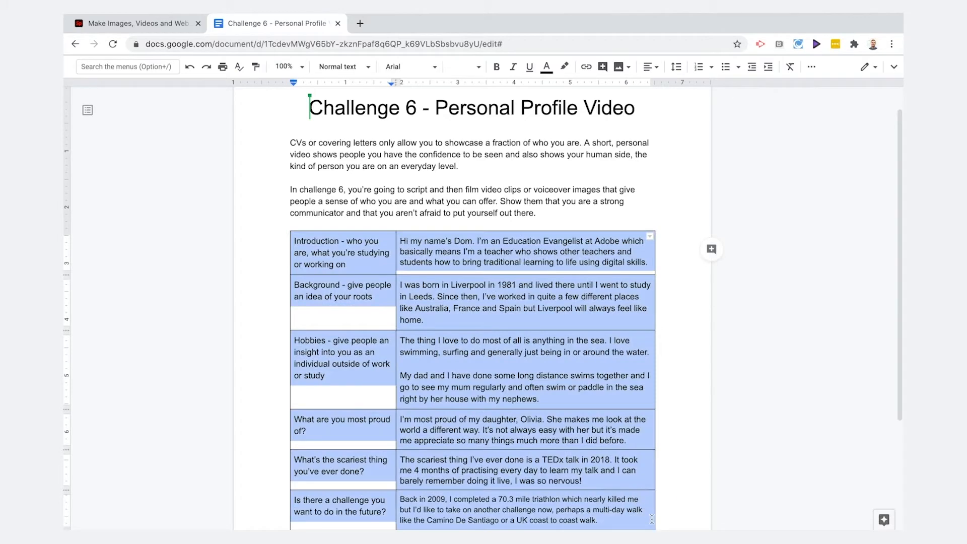
click(377, 281)
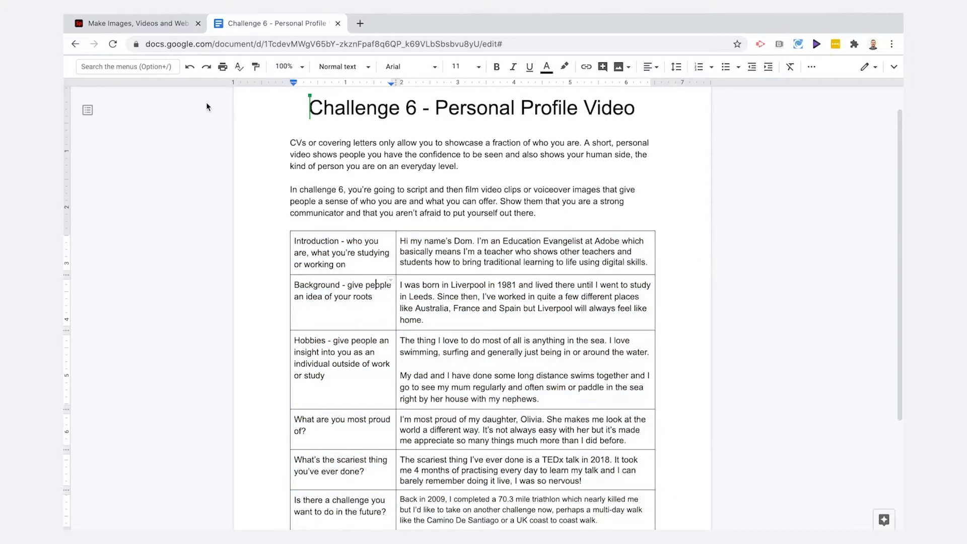
Title the new video About Me and continue into the video editor.
click(150, 29)
text(About Me)
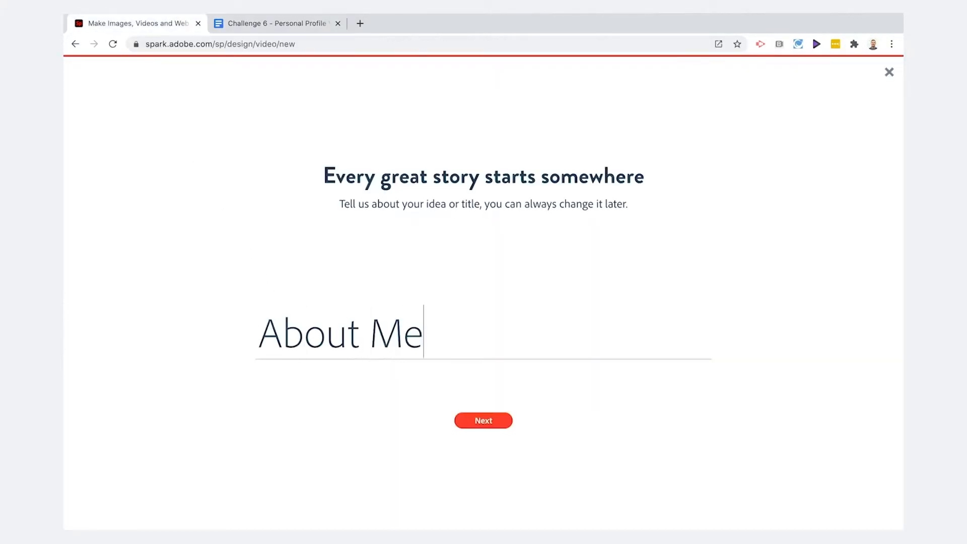
click(486, 421)
click(483, 471)
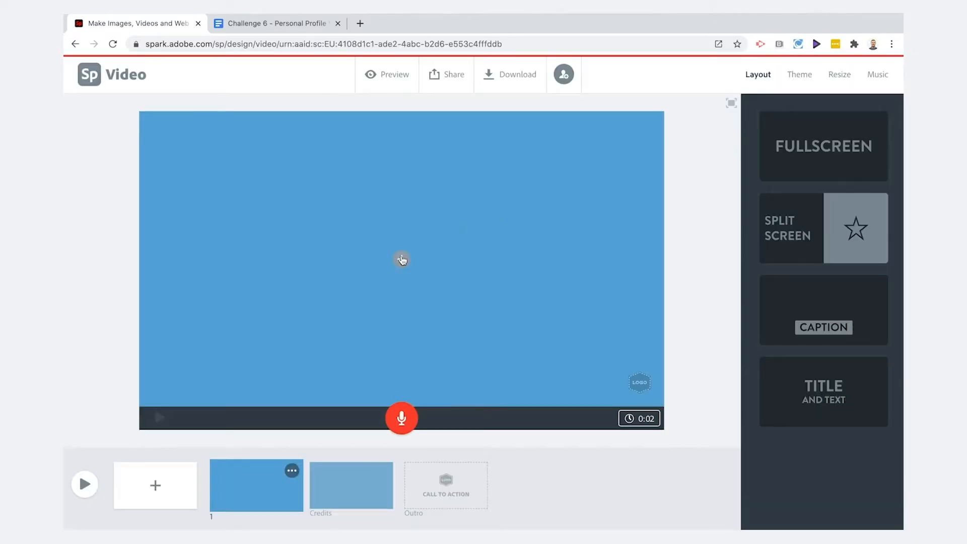
Upload the DigiDom intro image as the photo on the first slide.
click(402, 260)
click(427, 219)
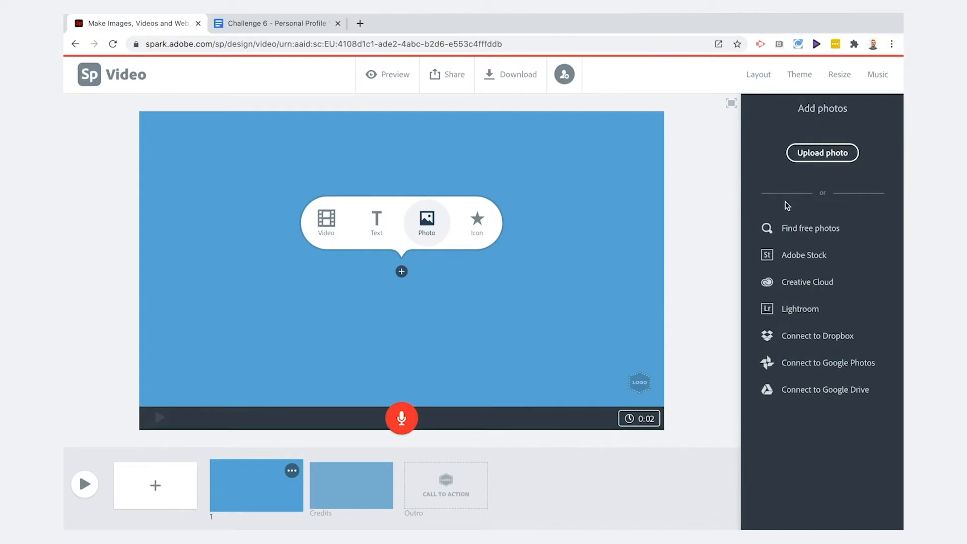
click(813, 157)
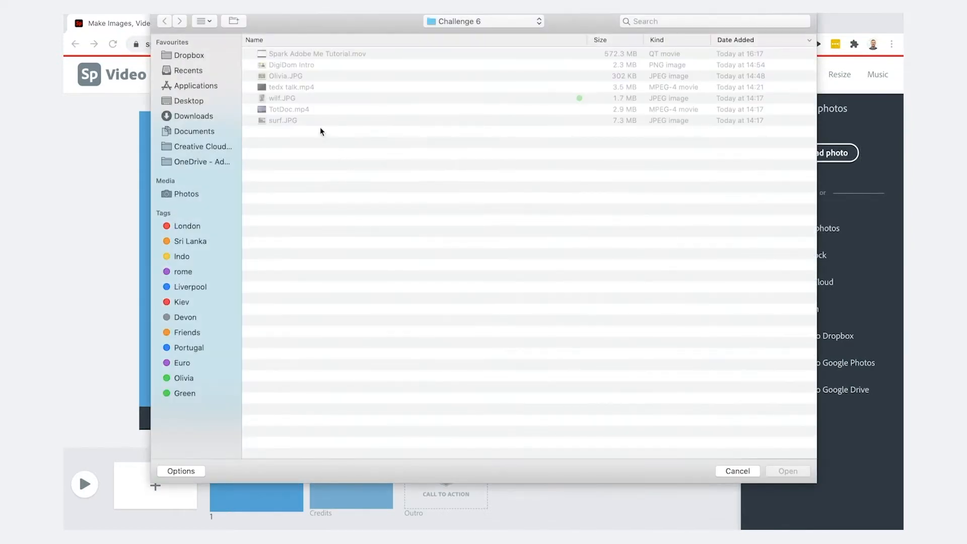
click(292, 65)
click(787, 471)
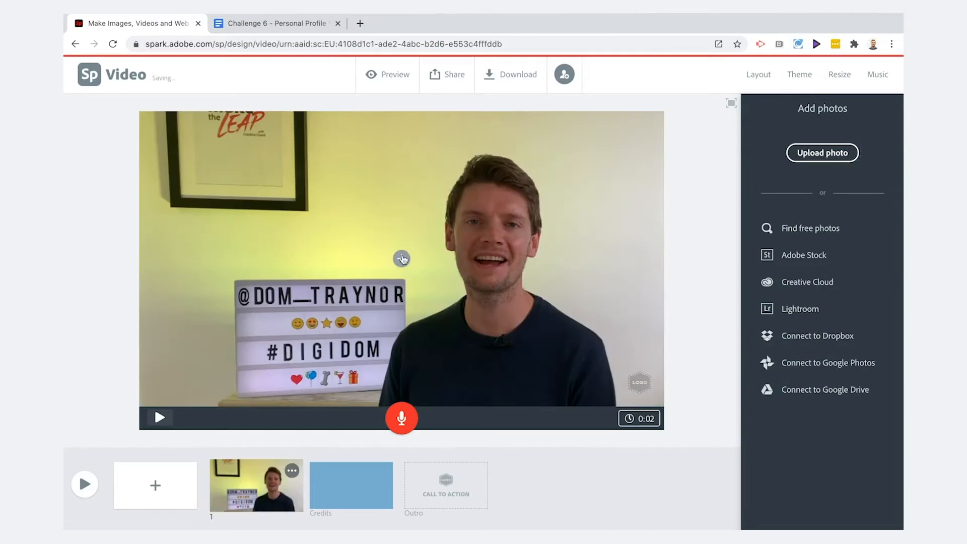
Add the text About Me over the first slide's photo, enlarge it and move it to the upper left.
click(402, 258)
click(384, 230)
text(About Me)
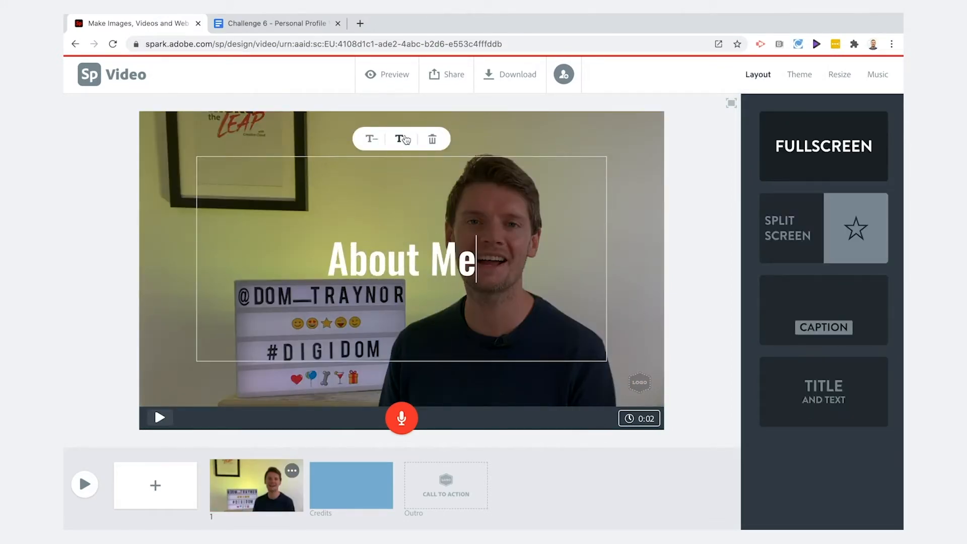
click(406, 139)
click(686, 225)
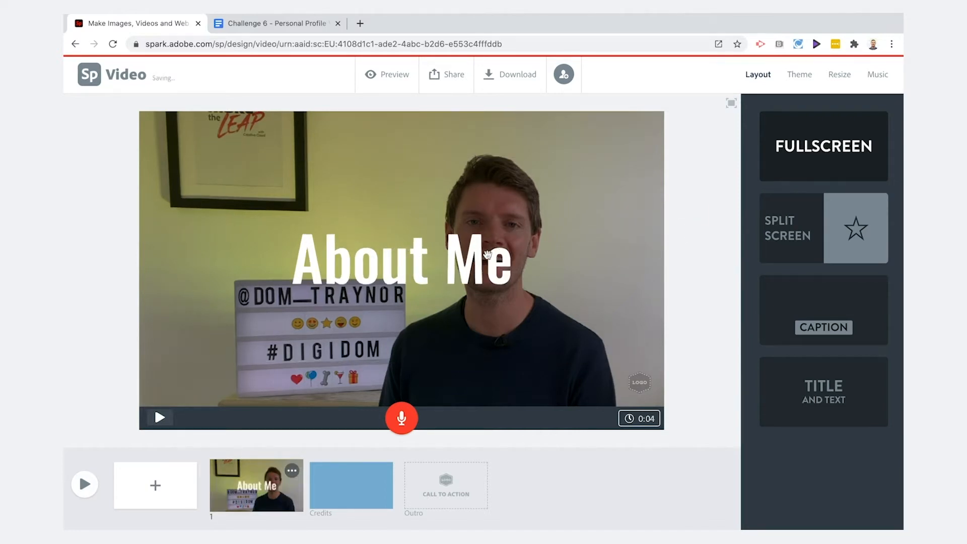
drag(398, 270, 269, 184)
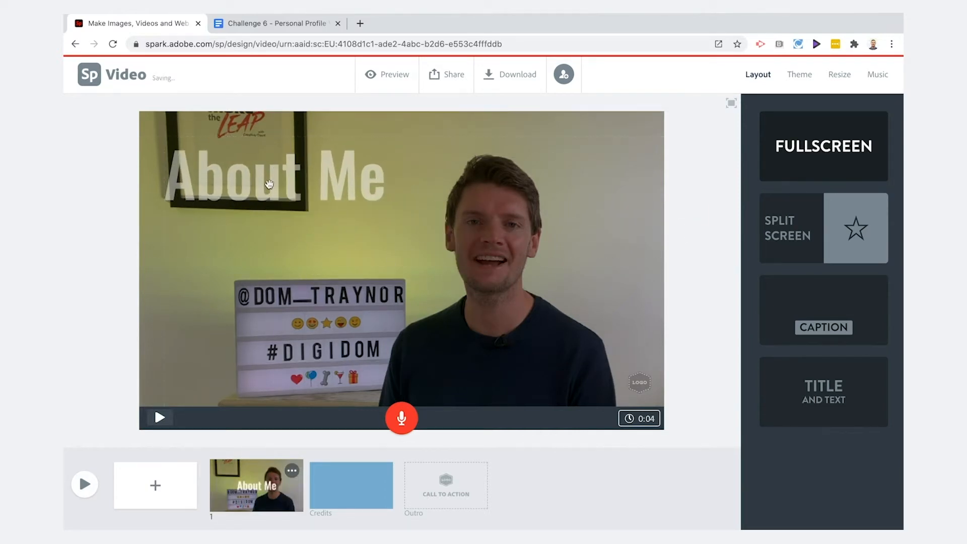
Switch the Tidal theme to its red colour variant.
click(797, 75)
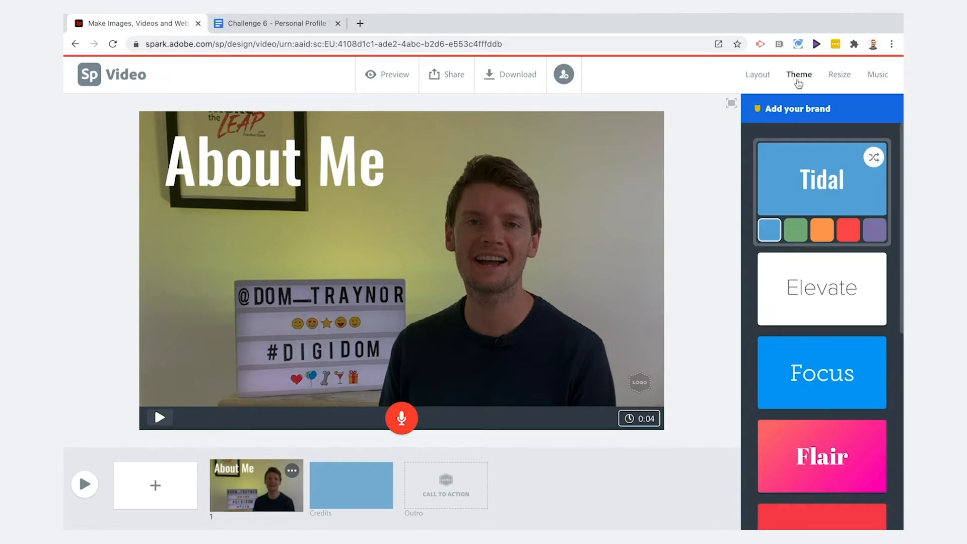
click(849, 230)
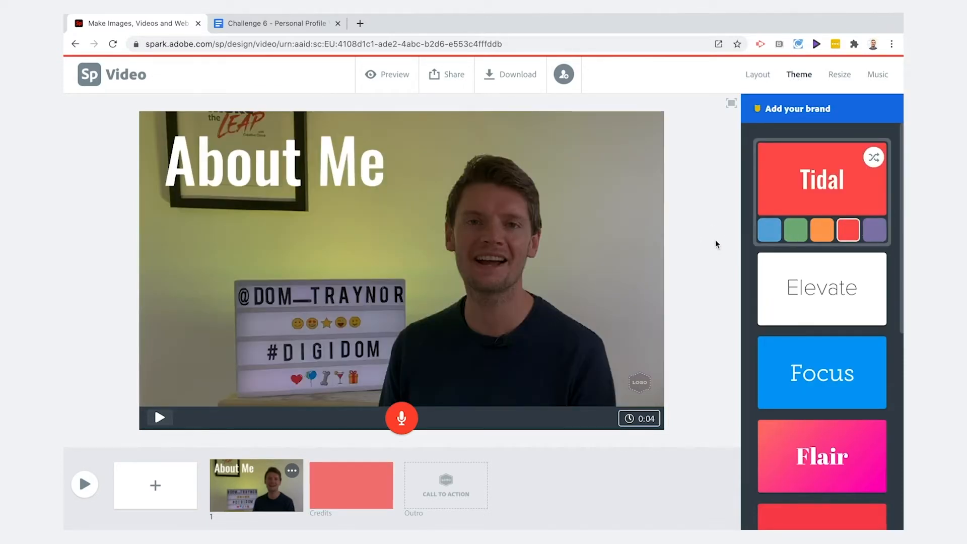
Add a second slide and record a voiceover reading the script's introduction paragraph.
click(156, 486)
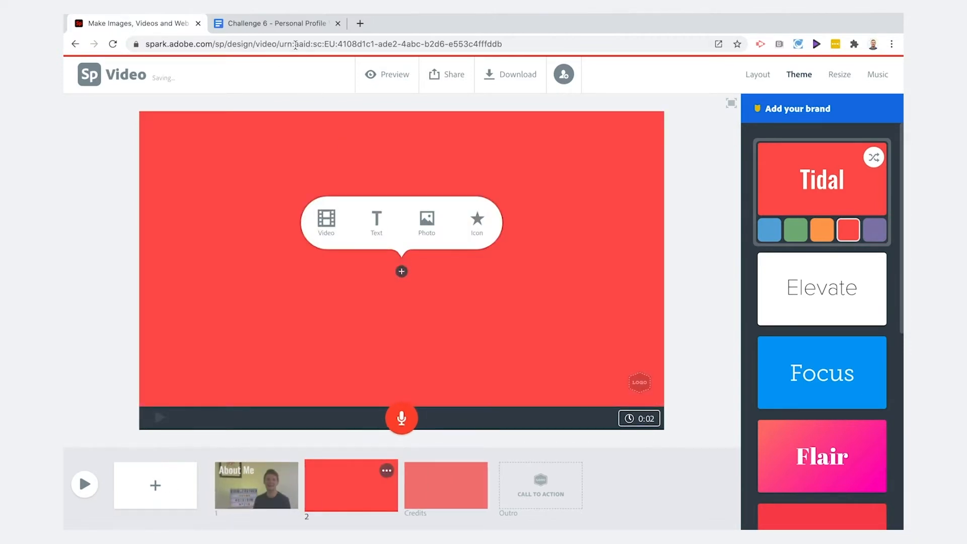
click(282, 24)
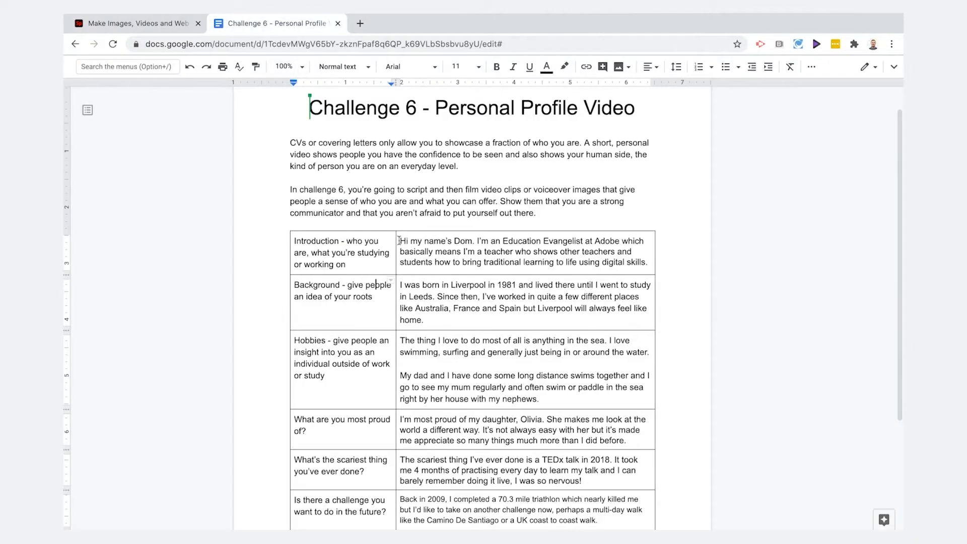
drag(399, 241, 652, 263)
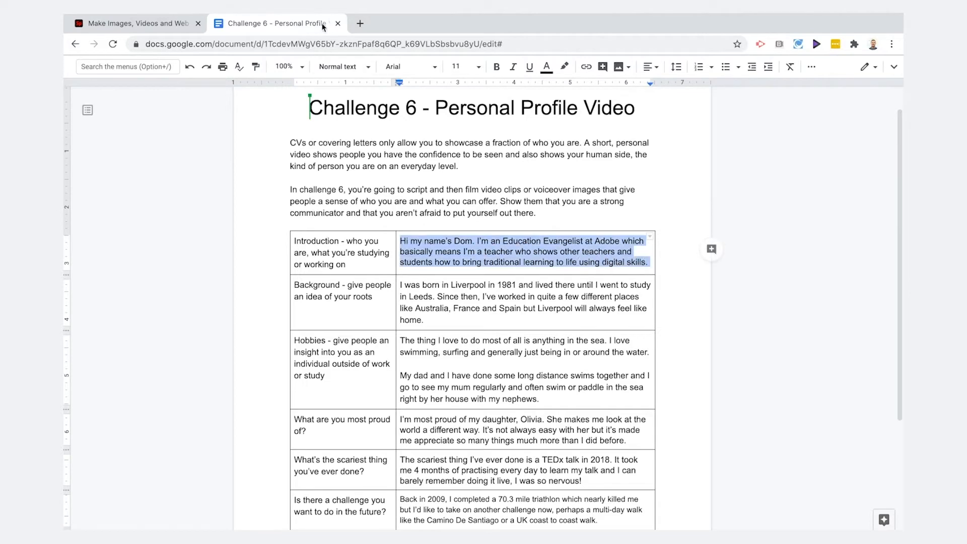
click(141, 24)
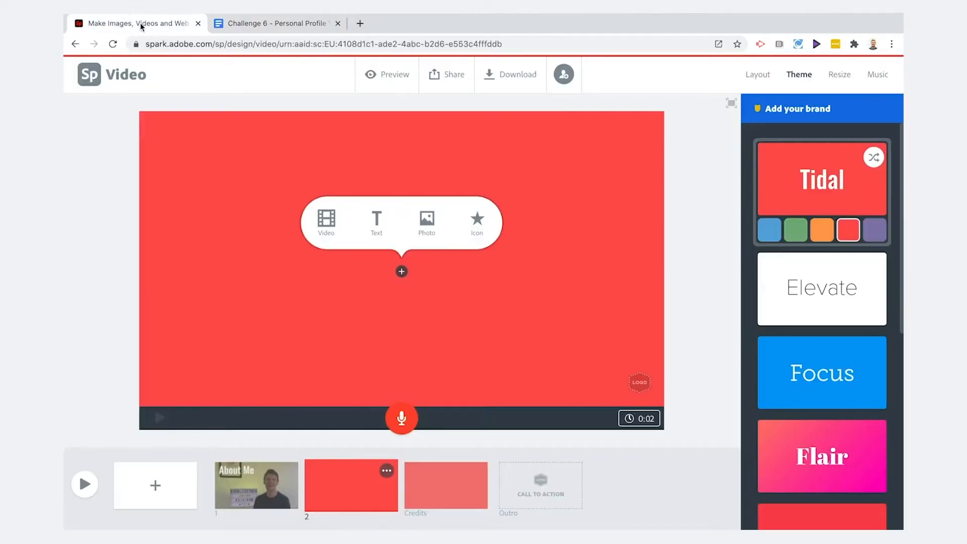
click(401, 418)
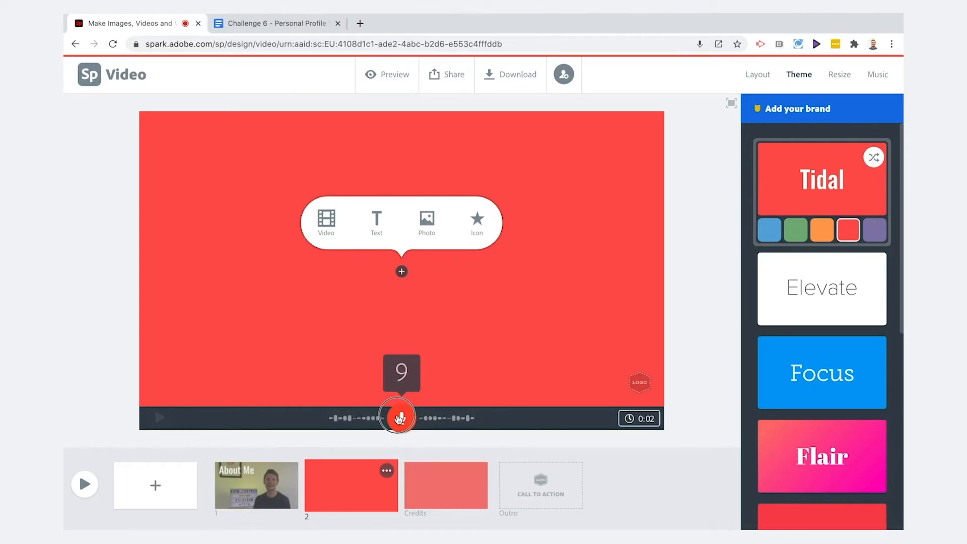
drag(400, 418, 400, 418)
Add the TotDoc.mp4 video clip to the second slide and save it.
click(322, 220)
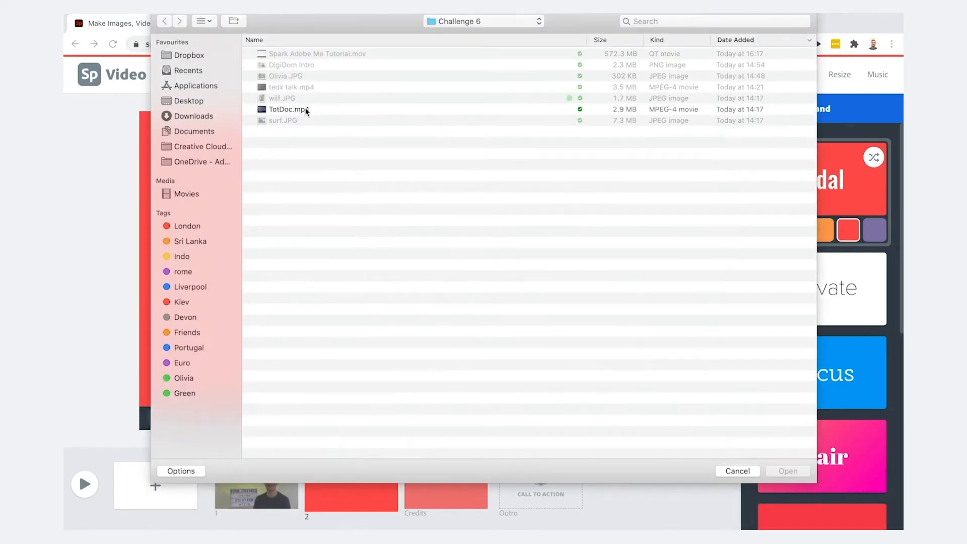
click(307, 111)
click(789, 471)
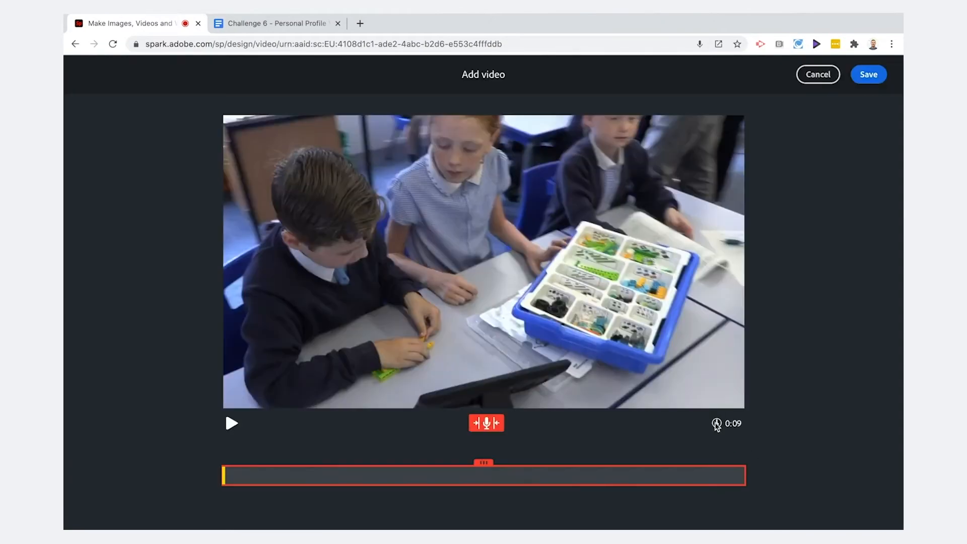
click(487, 425)
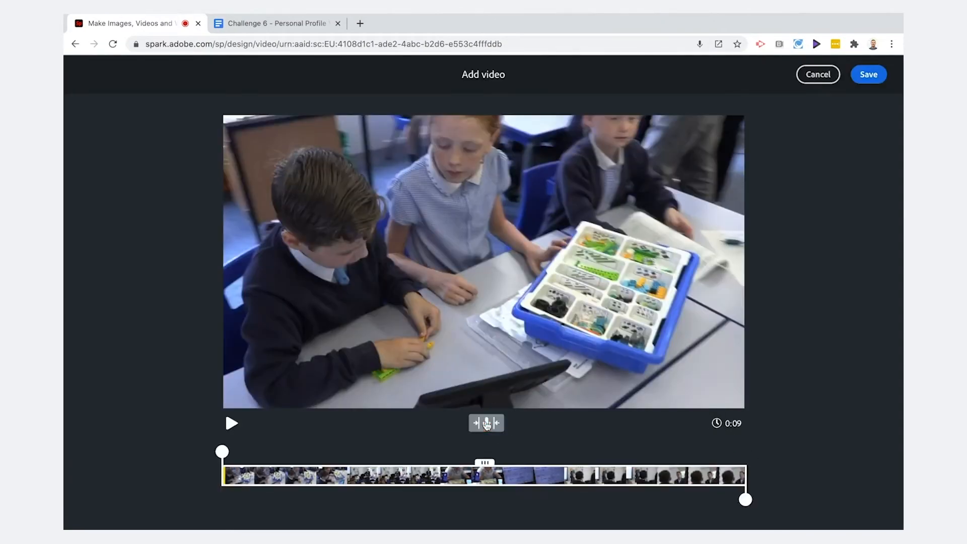
click(487, 425)
click(487, 348)
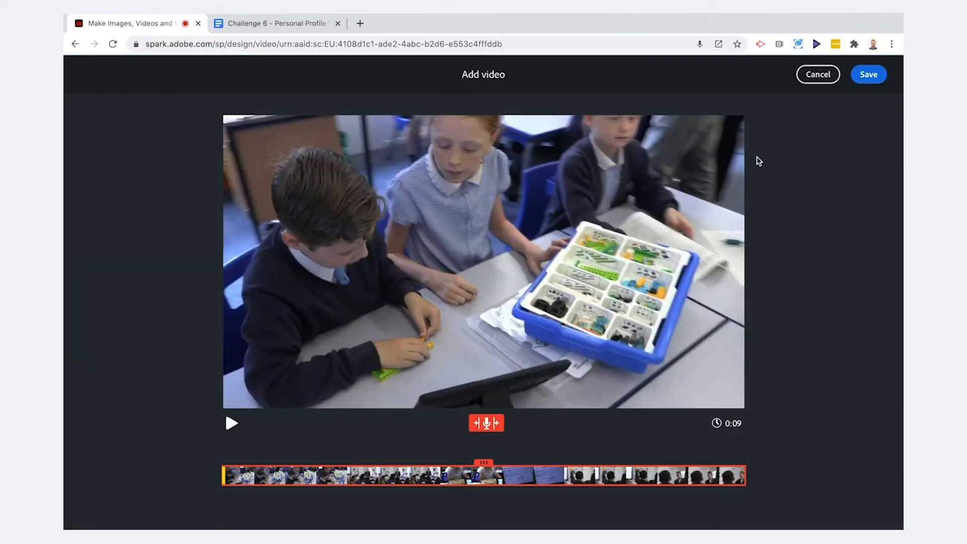
click(869, 75)
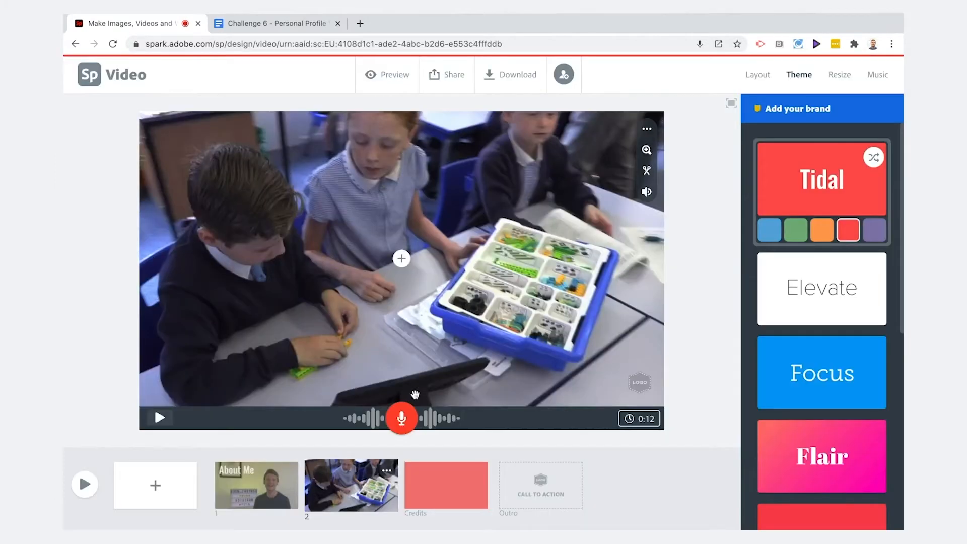
Add a third slide and place a free Liverpool waterfront photo found by searching Liverpool.
click(155, 485)
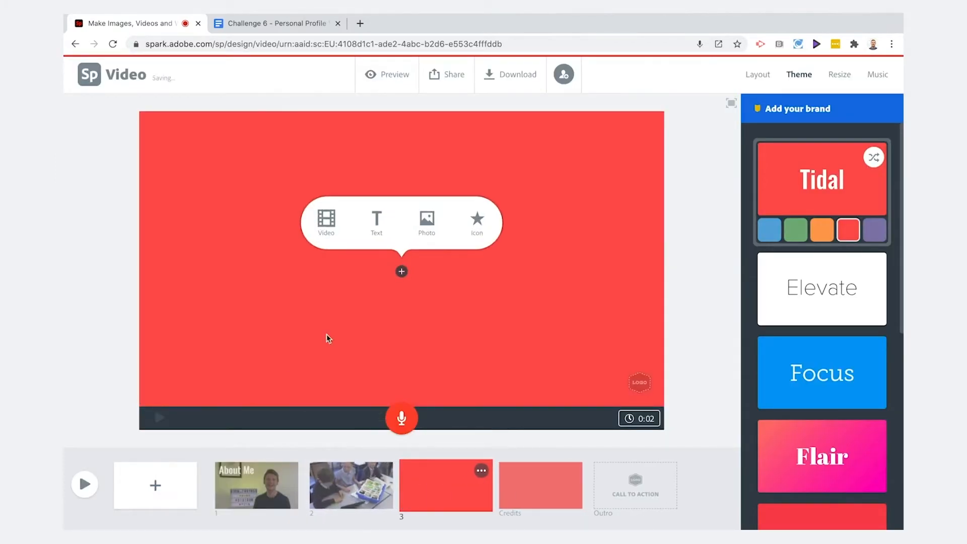
click(430, 221)
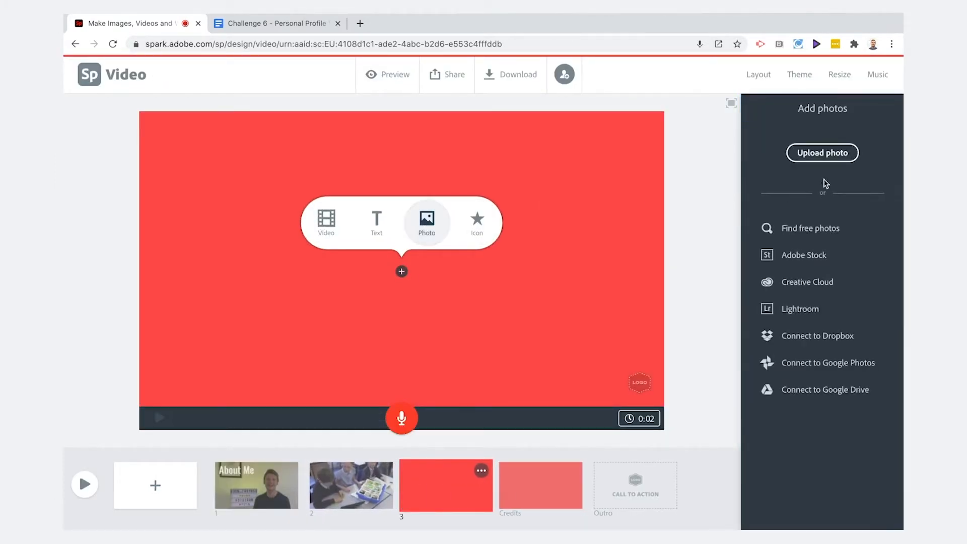
click(810, 228)
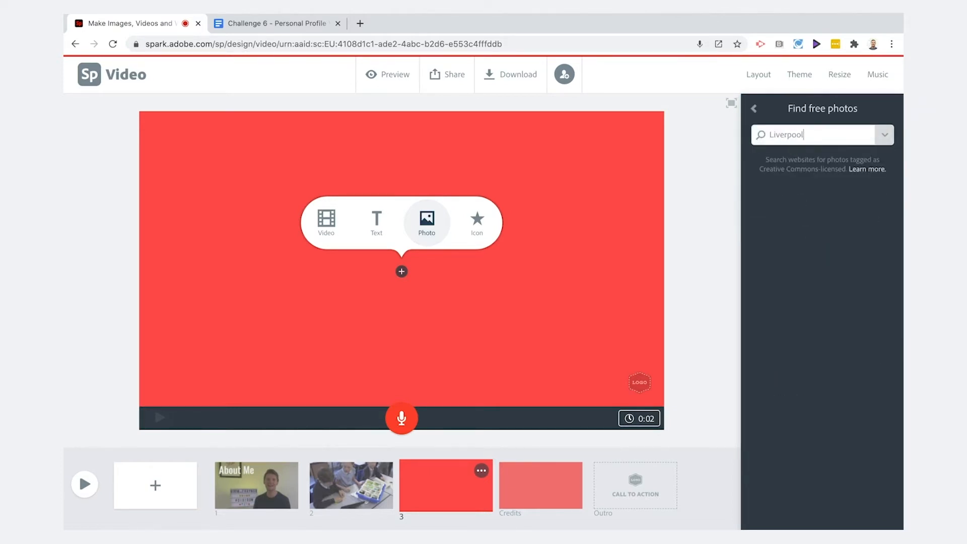
text(Liverpool)
key(Return)
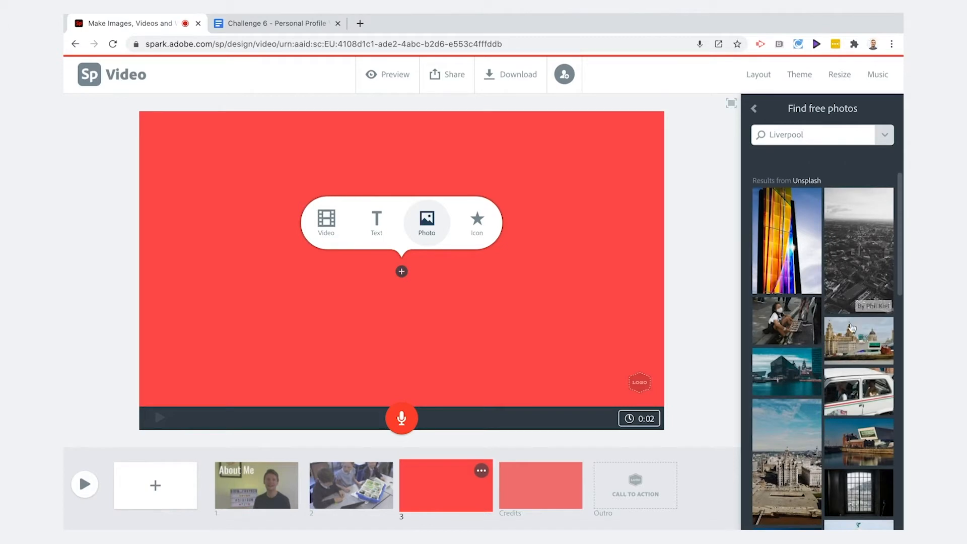
click(851, 328)
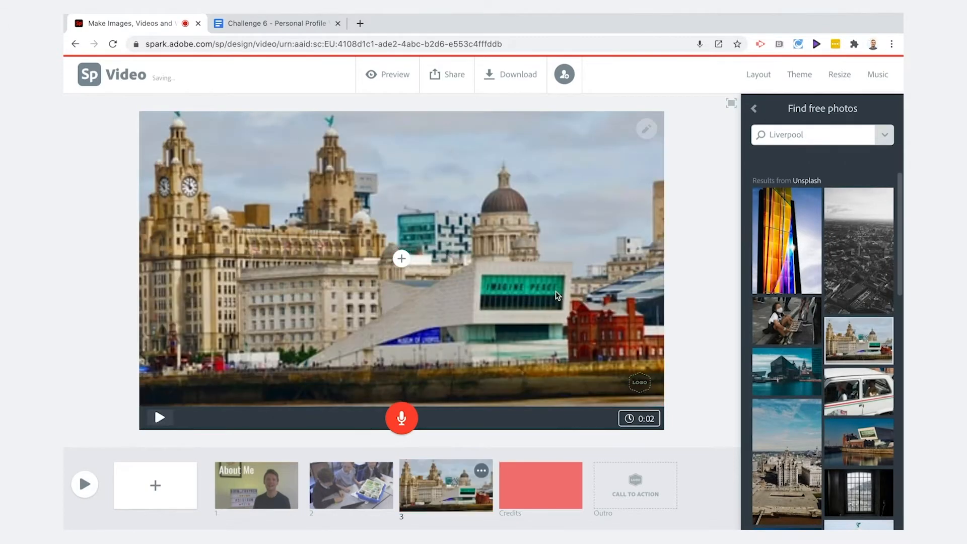
Add the text Places I've Lived listing France, Spain and Australia on the third slide, then apply the Caption layout.
click(402, 258)
click(378, 221)
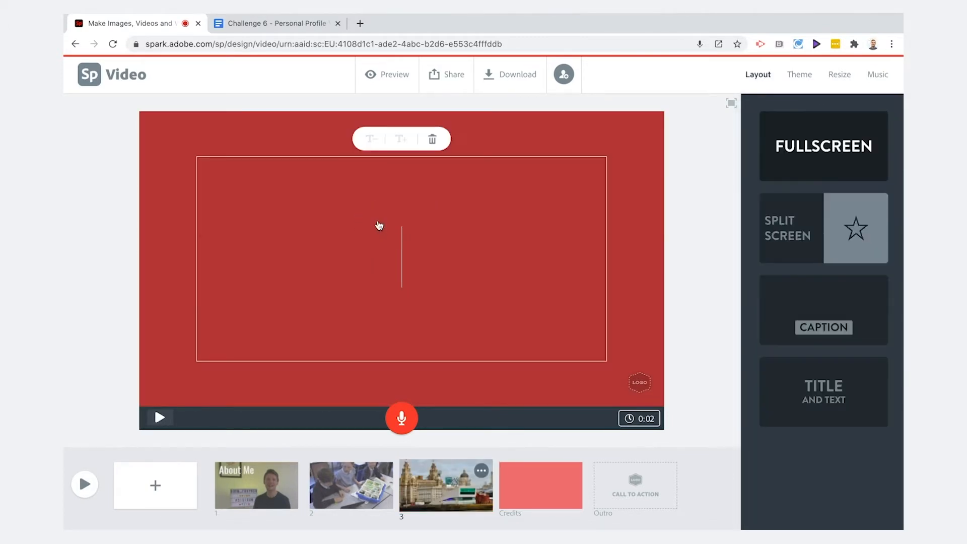
text(Places I've Lived)
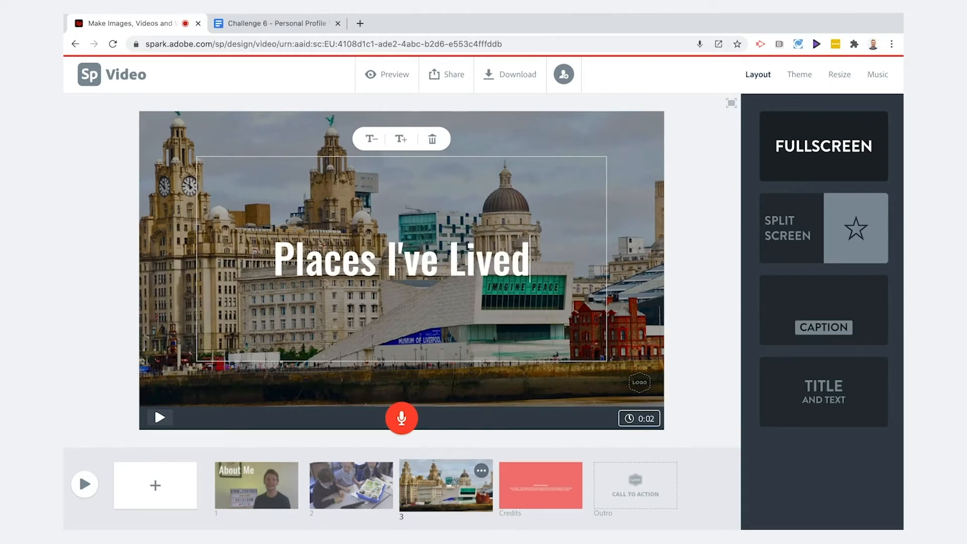
key(Return)
text(France)
key(Return)
text(Spain)
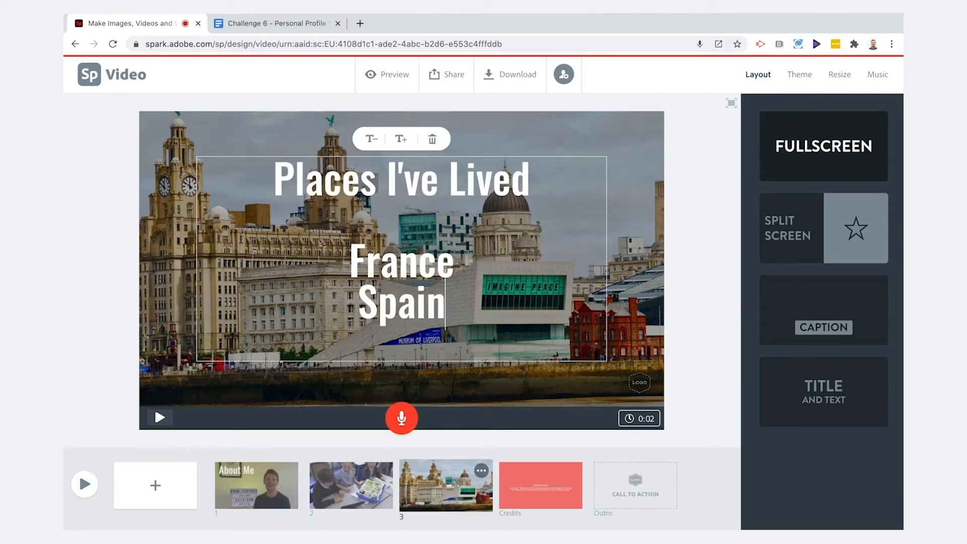
key(Return)
text(Australia)
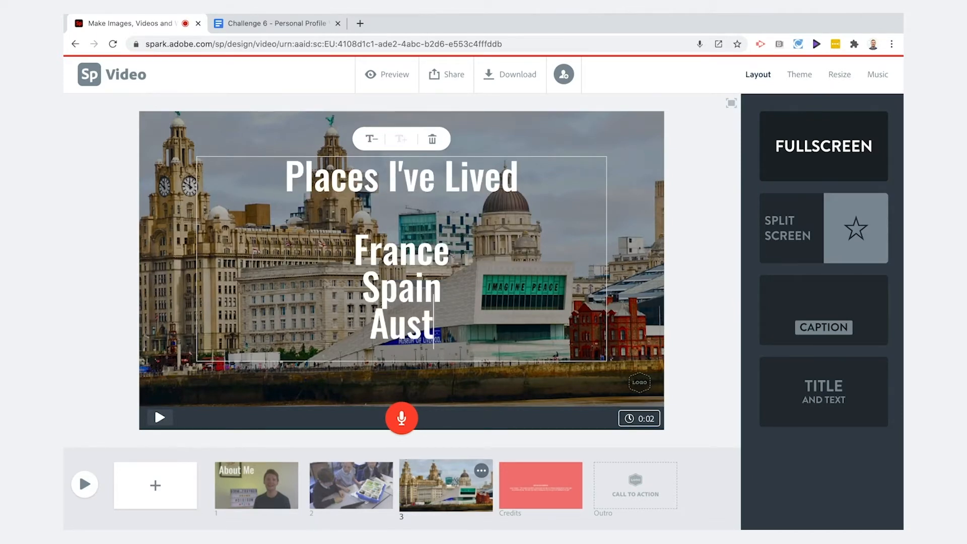
click(689, 189)
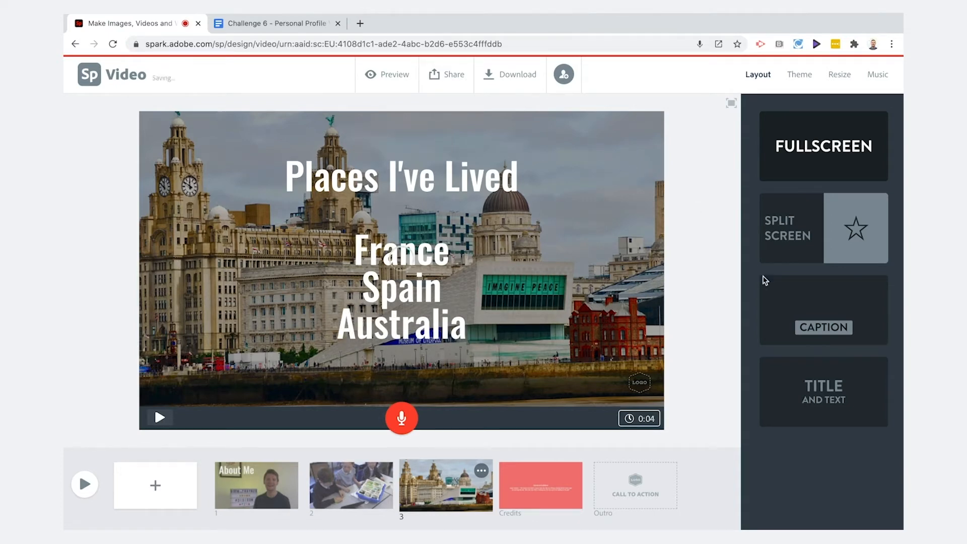
click(813, 324)
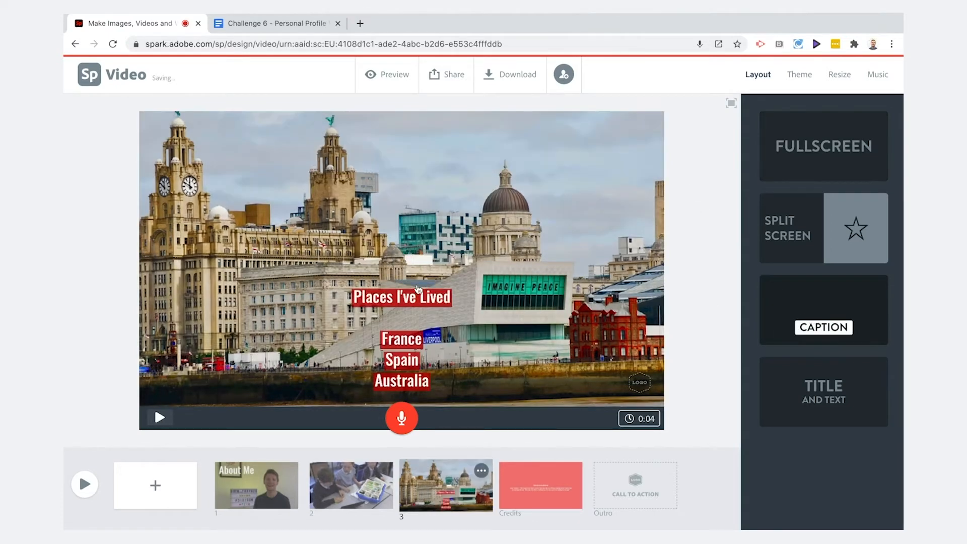
Move the Places I've Lived text to the upper right corner and record a voiceover for the script's Background paragraph.
drag(400, 290, 646, 149)
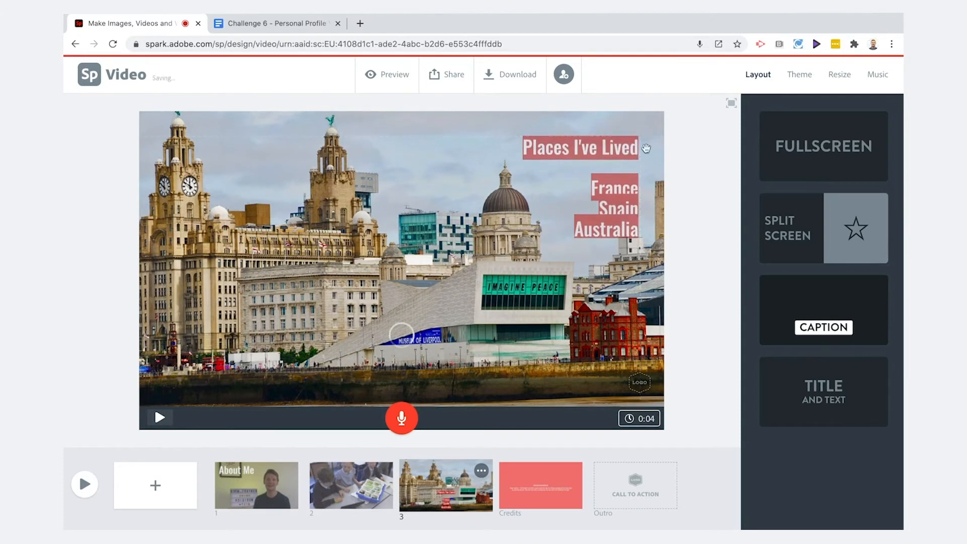
click(402, 418)
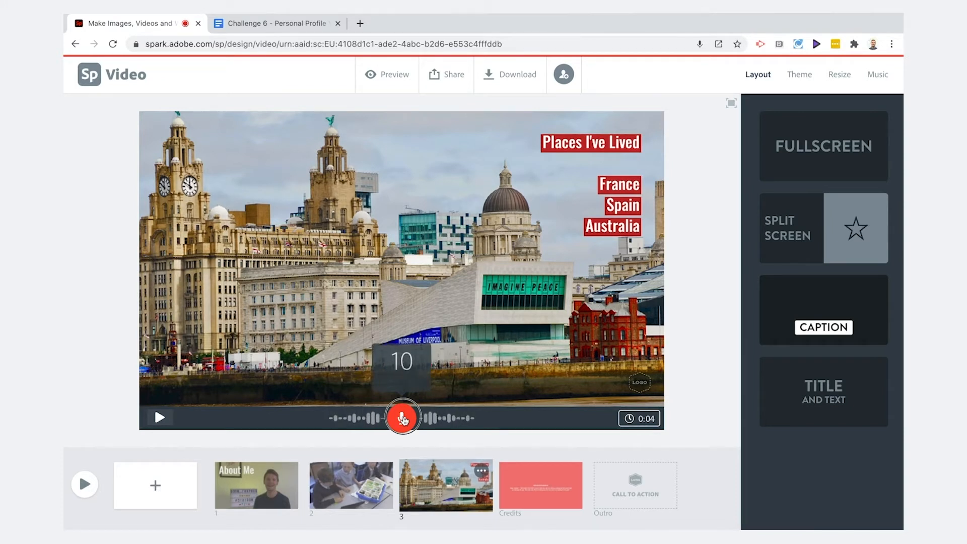
drag(403, 419, 402, 418)
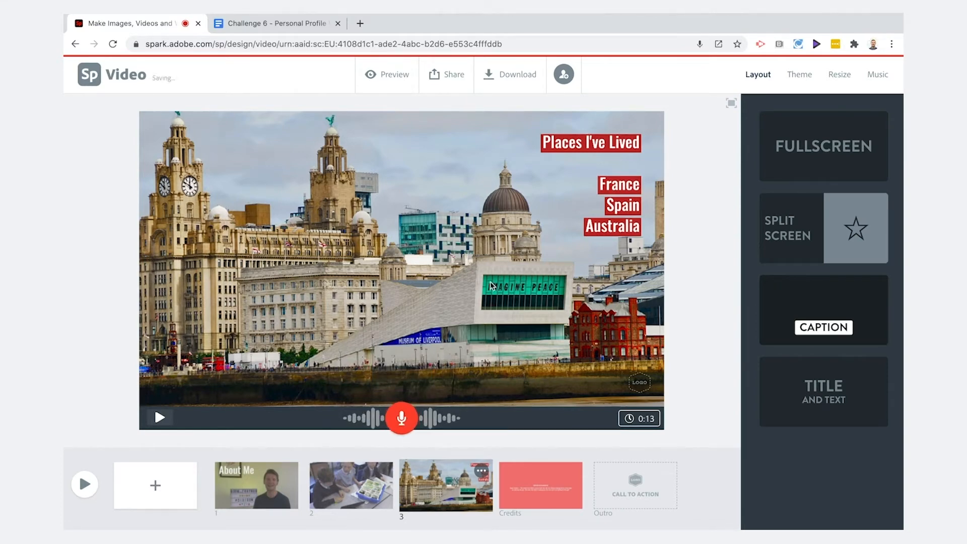
Zoom into the Liverpool waterfront photo and reposition it within the third slide's frame.
click(492, 286)
click(647, 129)
click(647, 151)
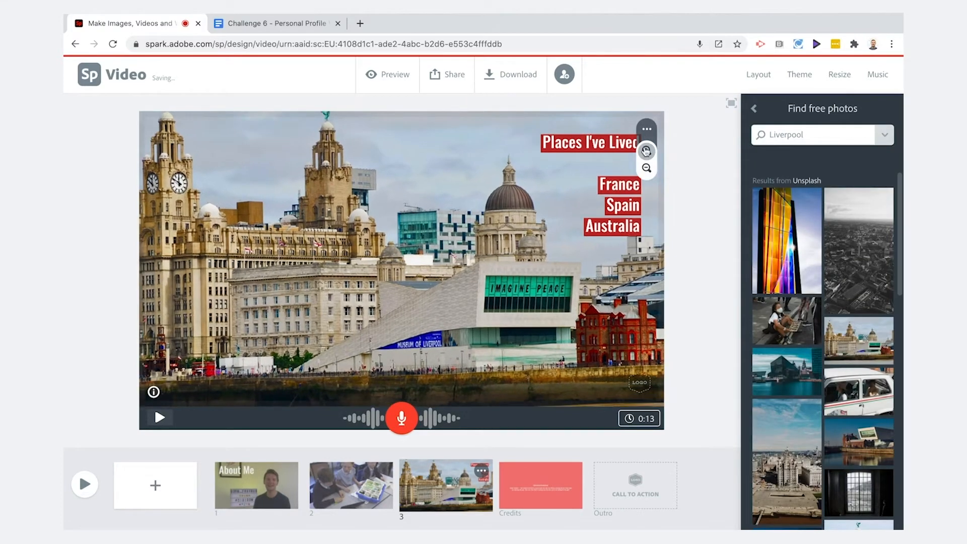
click(646, 151)
drag(373, 197, 425, 240)
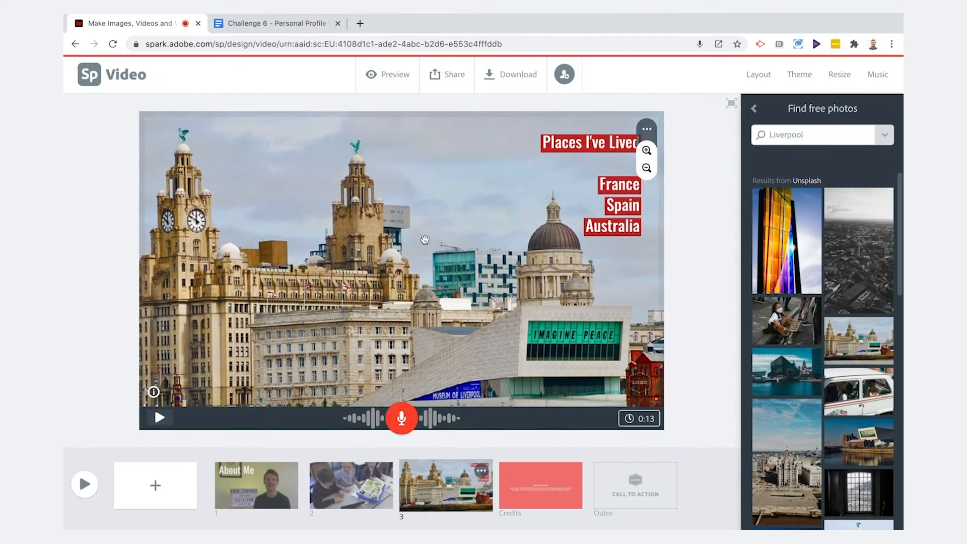
click(684, 190)
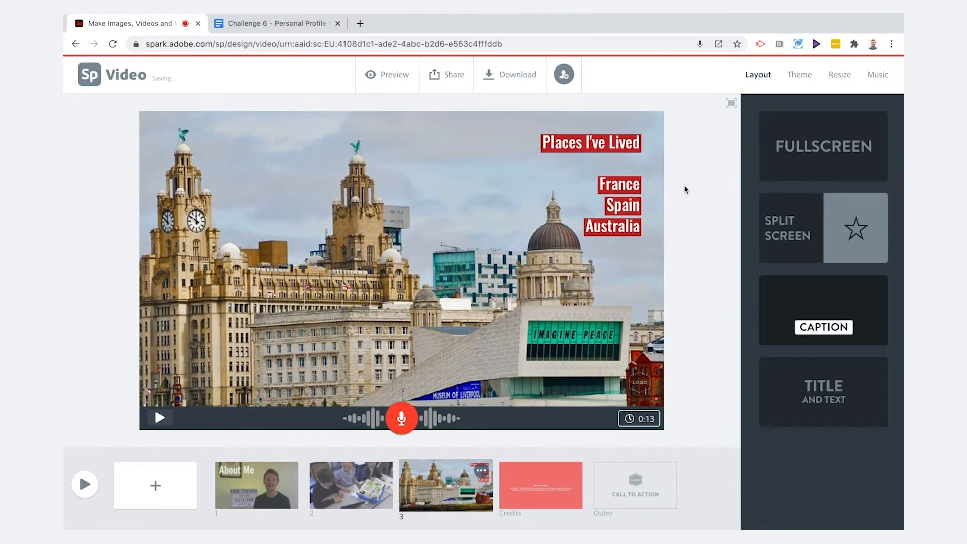
Add a fourth slide with the Caption layout and paste the heading Hobbies copied from the script.
click(146, 483)
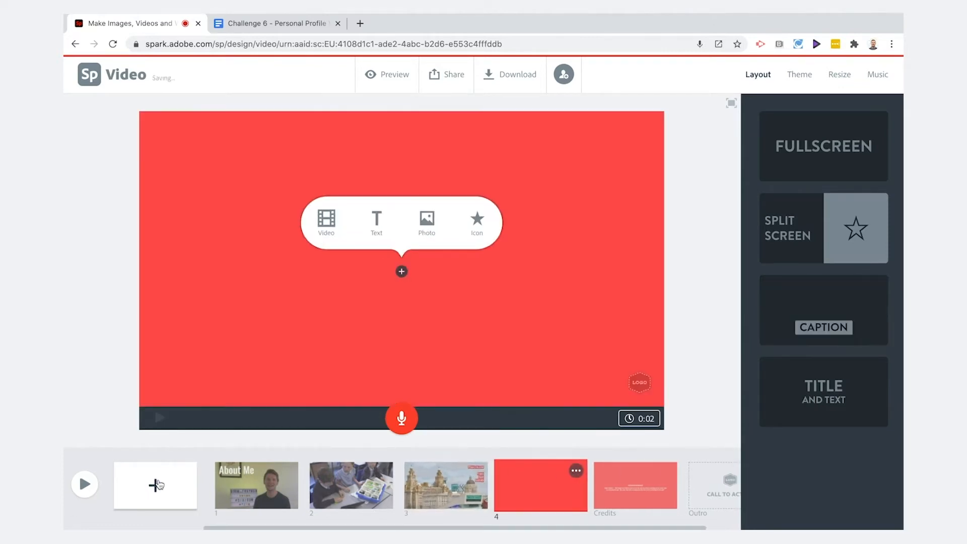
click(262, 24)
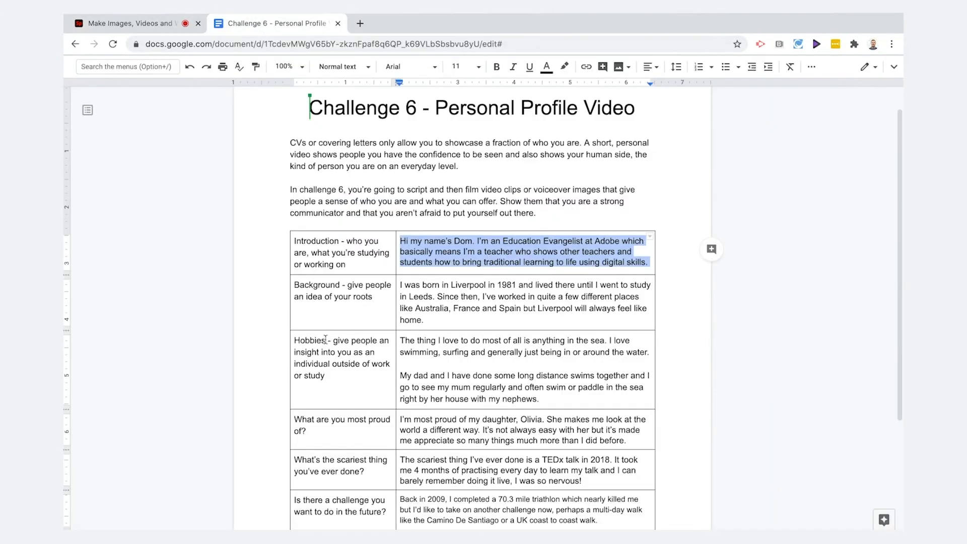
double_click(302, 341)
key(ctrl+c)
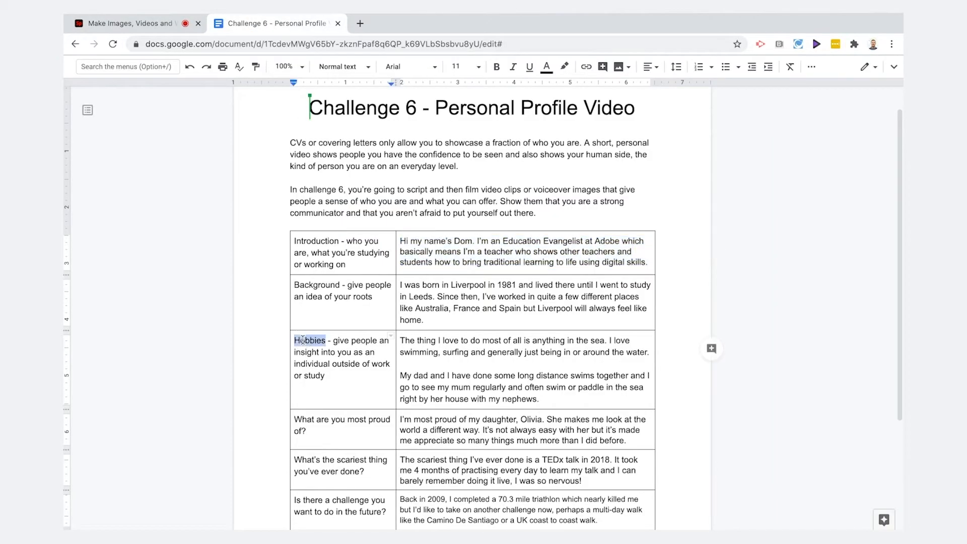
click(146, 23)
click(825, 328)
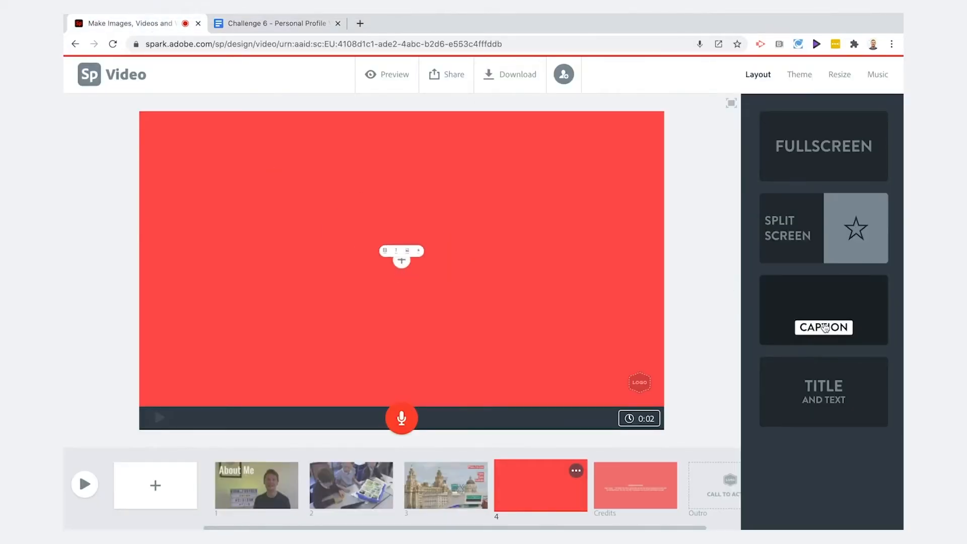
click(459, 259)
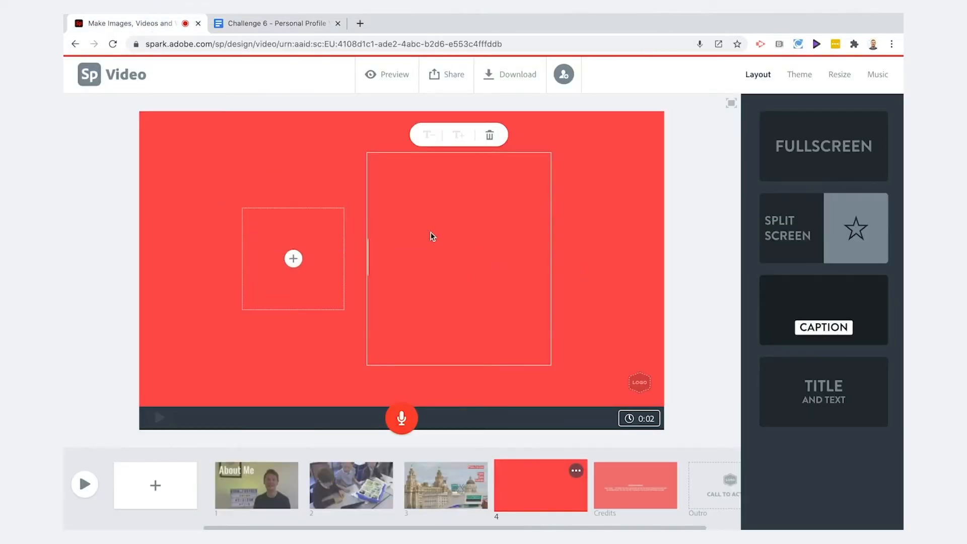
key(ctrl+v)
Upload the surf.JPG photo into the fourth slide's image placeholder.
click(293, 259)
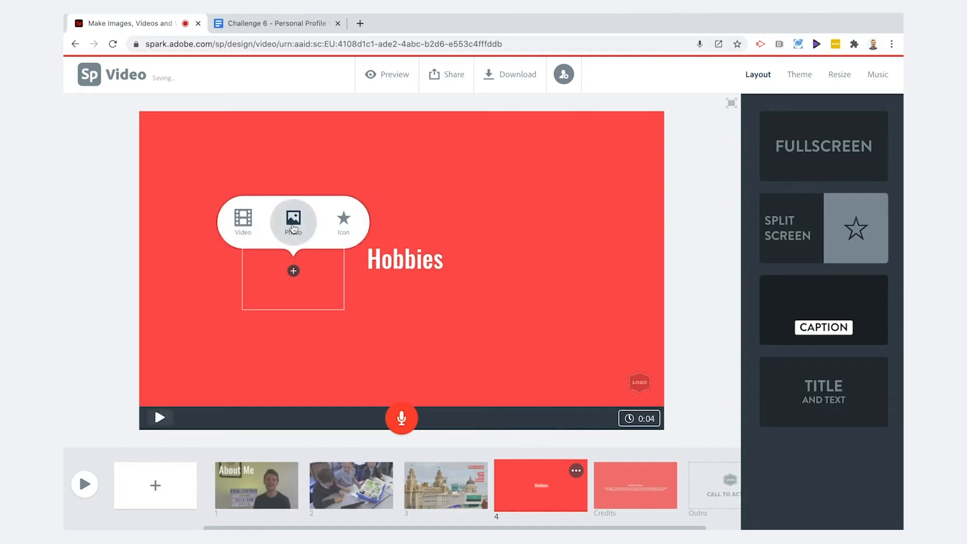
click(293, 226)
click(756, 113)
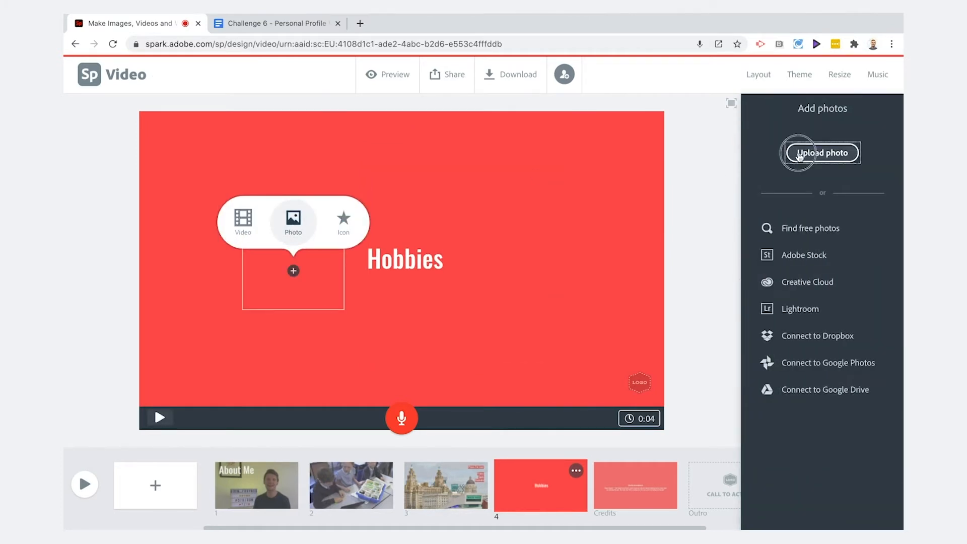
click(804, 153)
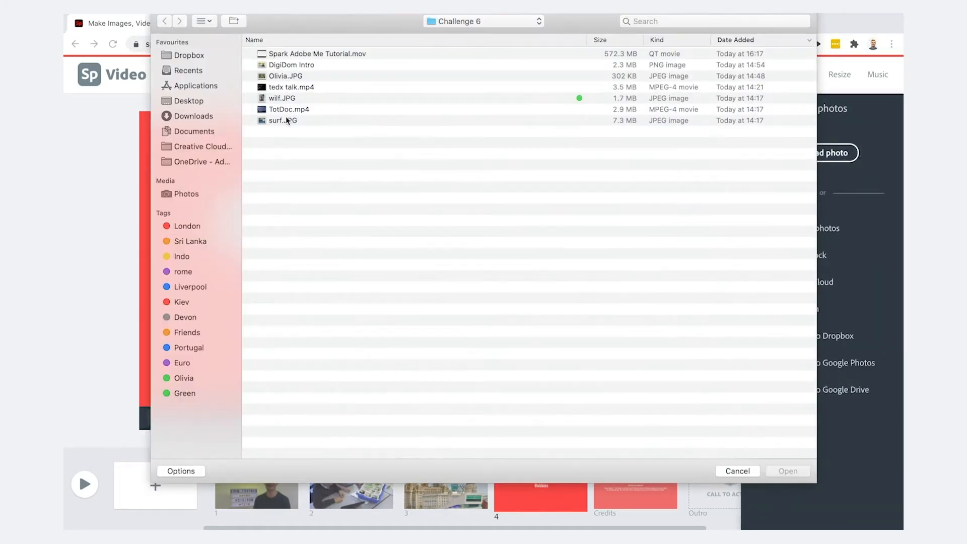
click(287, 121)
click(783, 472)
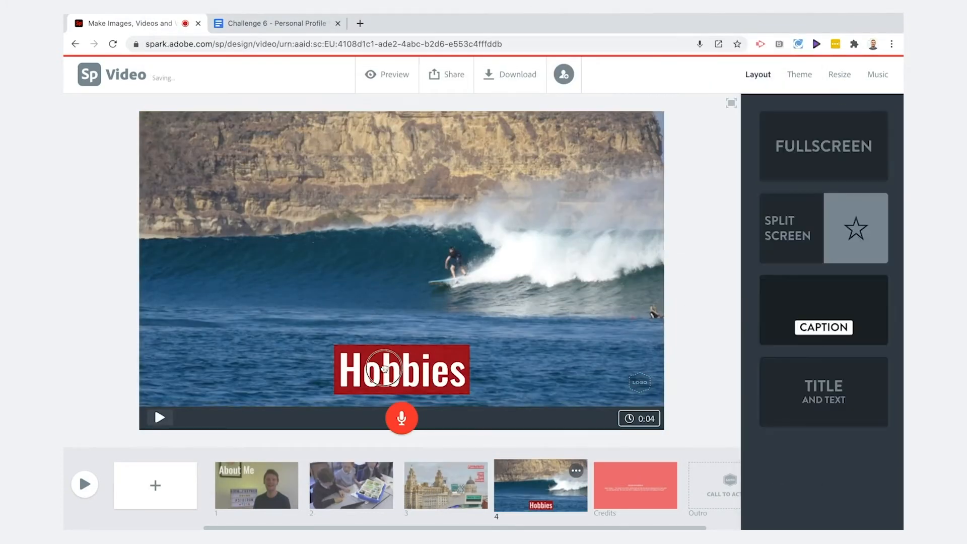
Record a voiceover on the fourth slide reading the first Hobbies paragraph of the script.
click(246, 22)
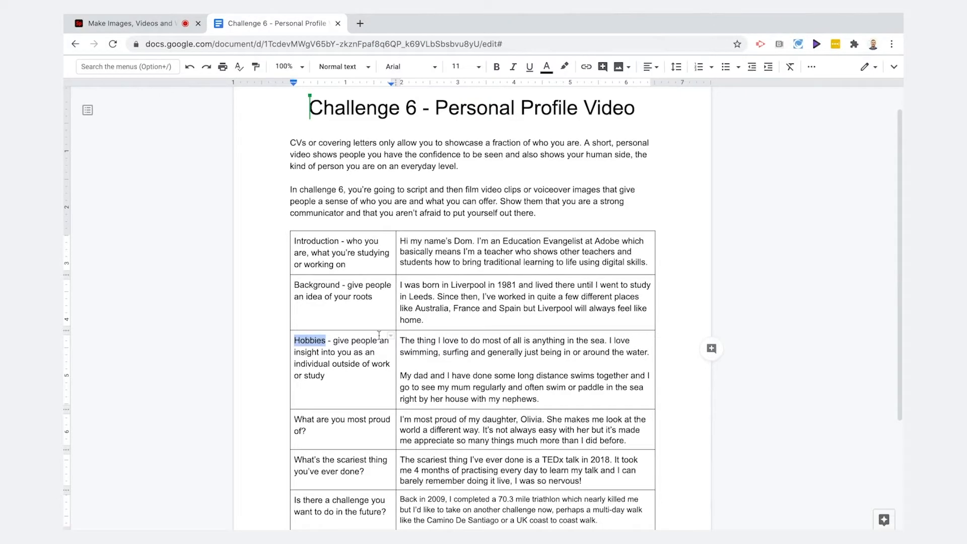
drag(401, 340, 652, 352)
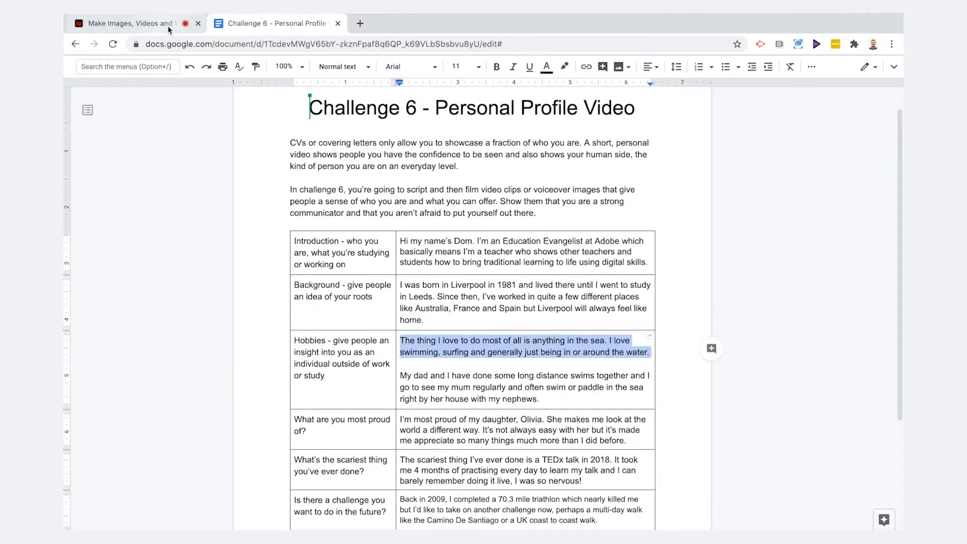
click(147, 24)
click(401, 418)
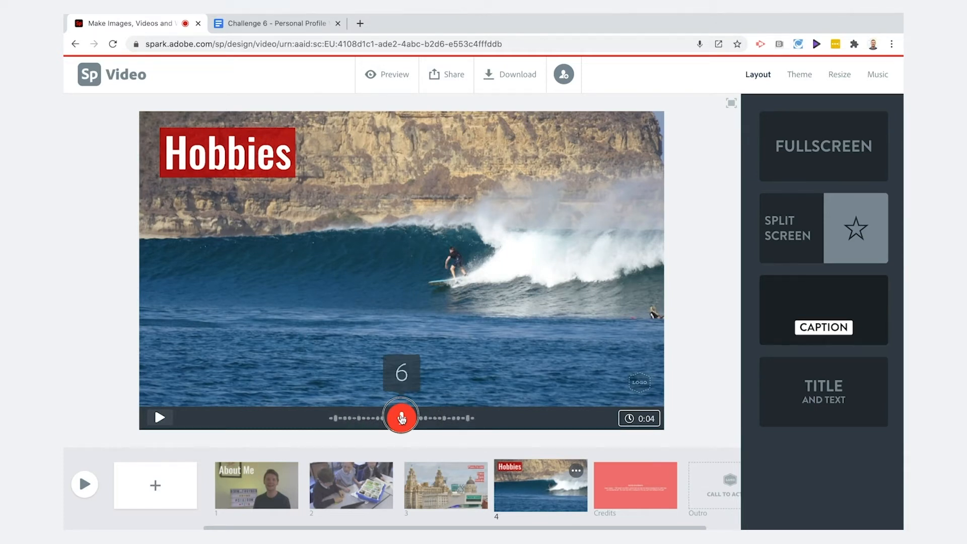
drag(401, 417, 401, 418)
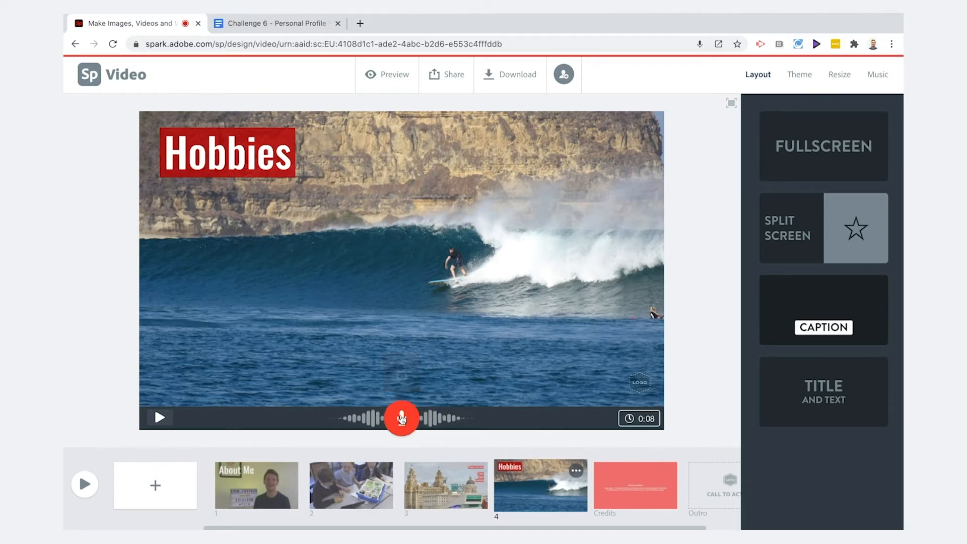
Add a fifth slide and upload the wilf.JPG photo to it.
click(149, 503)
click(426, 220)
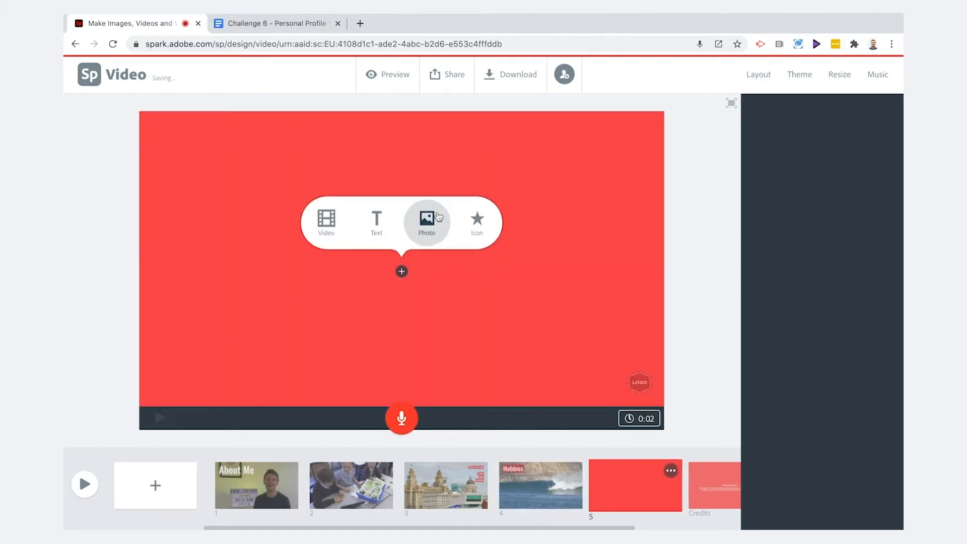
click(756, 108)
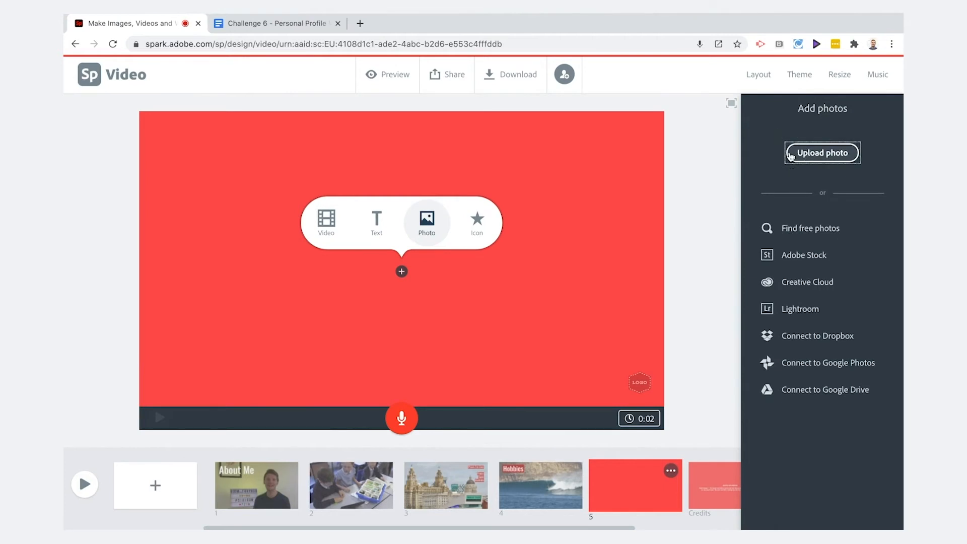
click(824, 152)
click(290, 99)
click(790, 470)
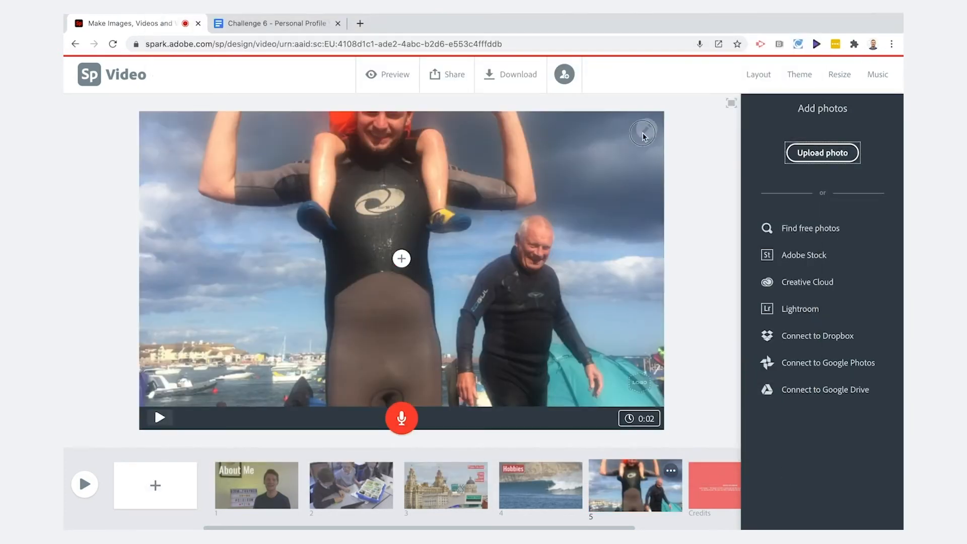
Reposition the wilf.JPG photo within the frame and record a voiceover on the fifth slide.
drag(510, 199, 517, 305)
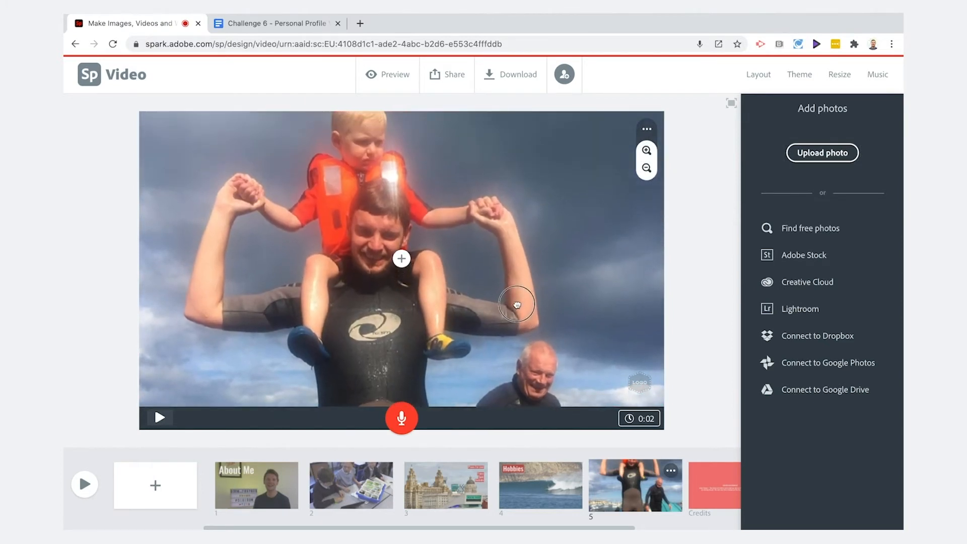
click(403, 421)
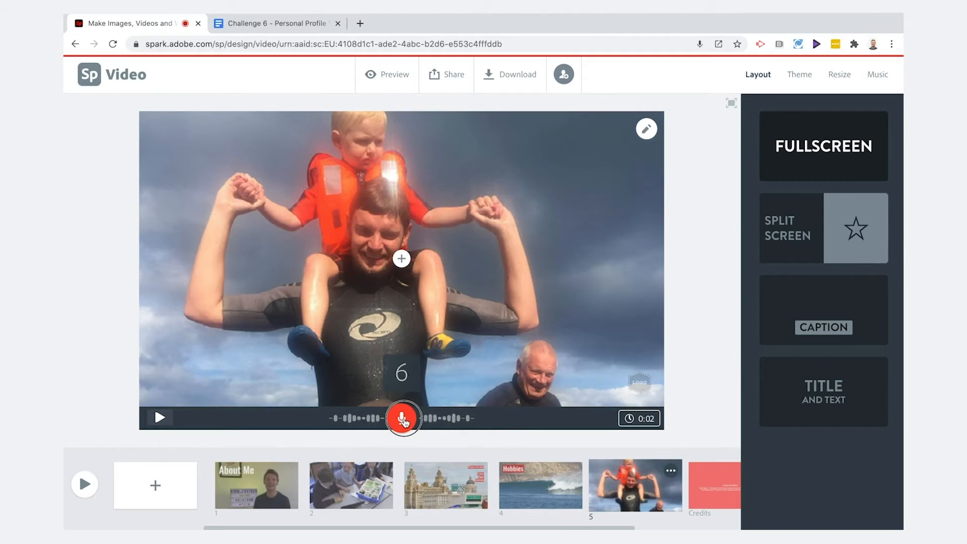
drag(403, 421, 403, 420)
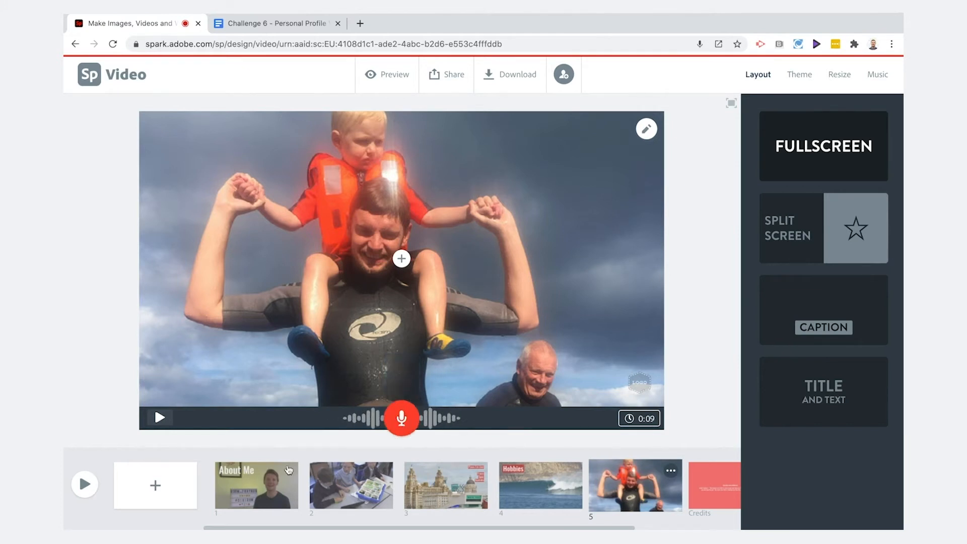
Add a sixth slide with the text What are you most proud of? copied from the script, reduced in size and moved to the top left.
click(158, 485)
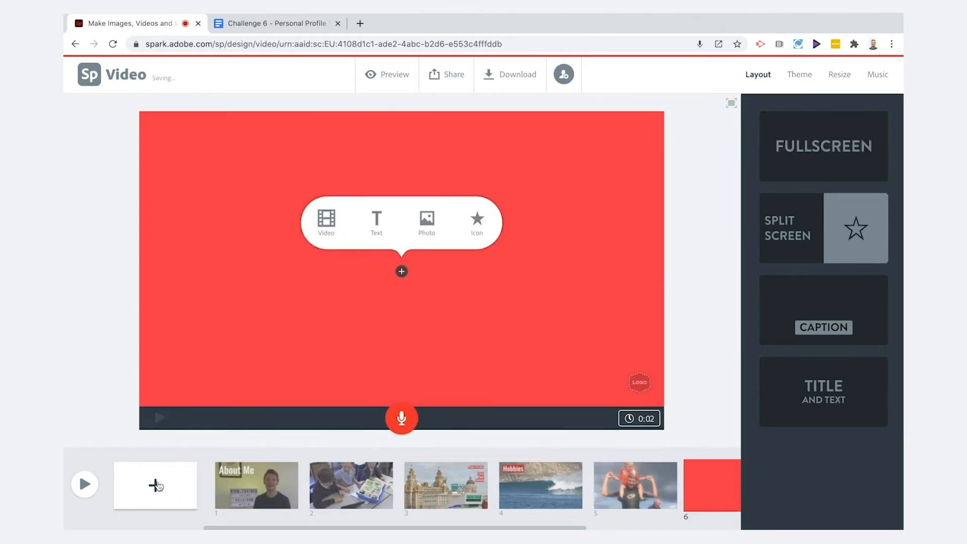
click(272, 23)
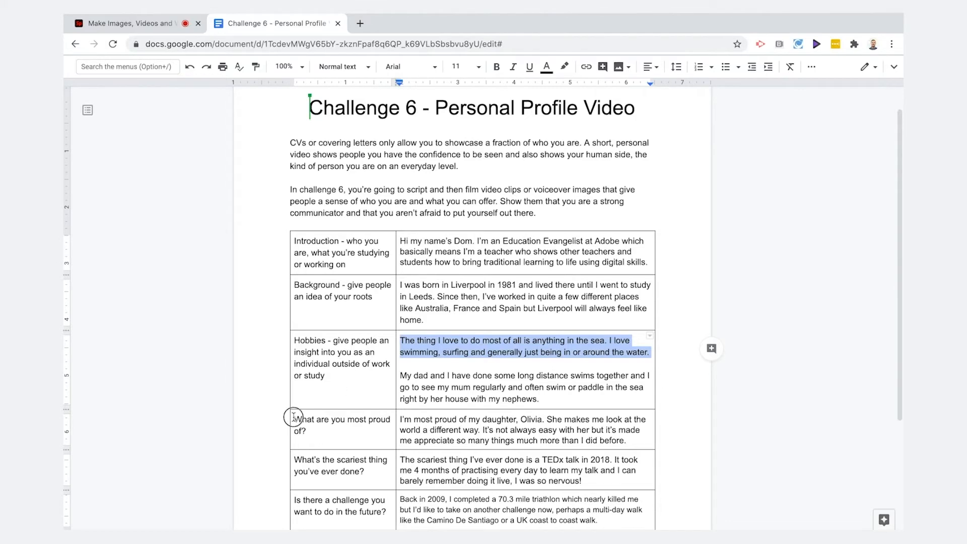
drag(293, 417, 315, 428)
key(super+c)
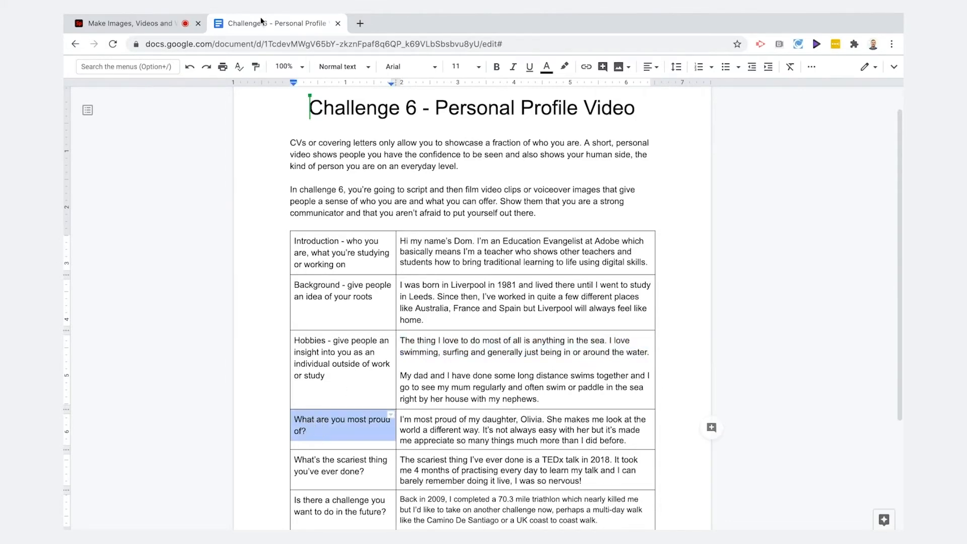
click(169, 23)
click(377, 214)
key(super+v)
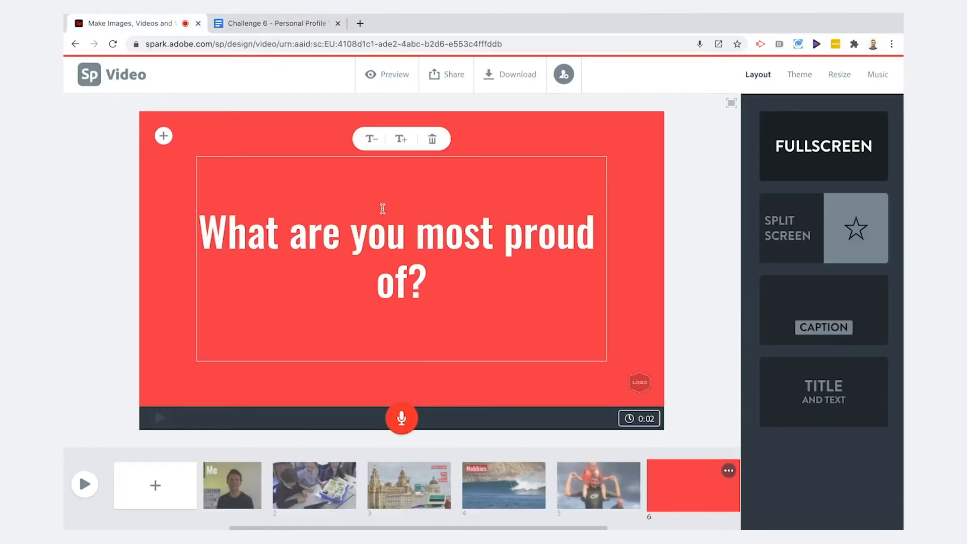
click(373, 137)
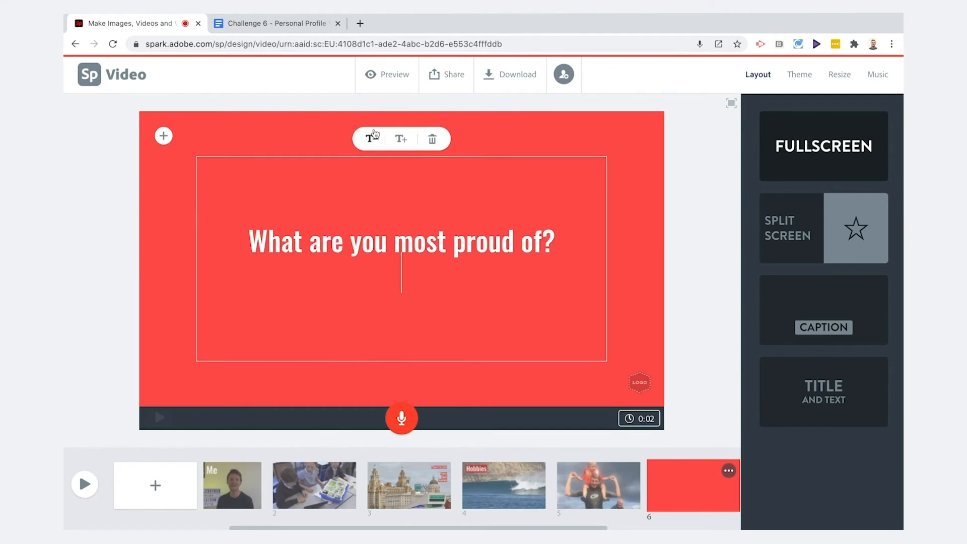
click(700, 201)
drag(400, 258, 164, 137)
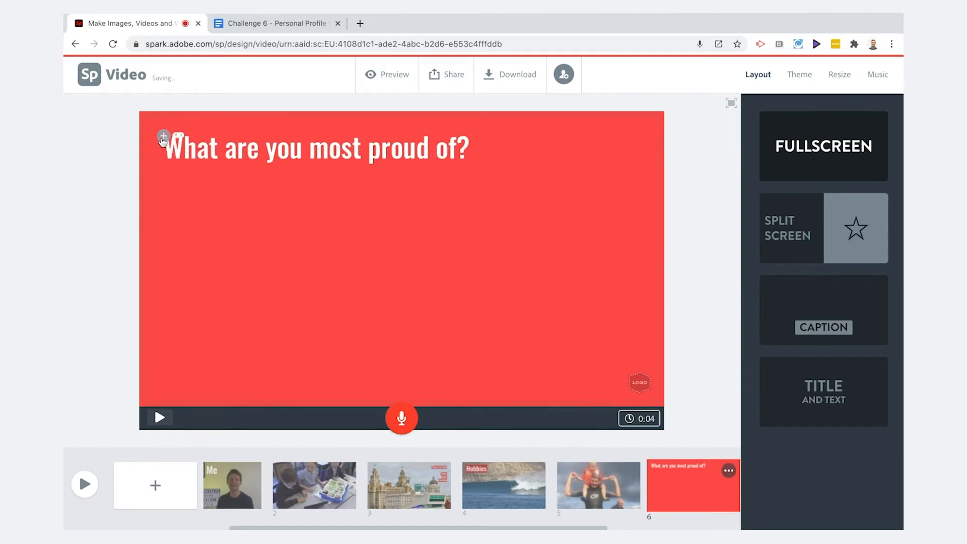
Upload Olivia.JPG as the sixth slide's photo and move the question text to the lower left.
click(163, 138)
click(265, 131)
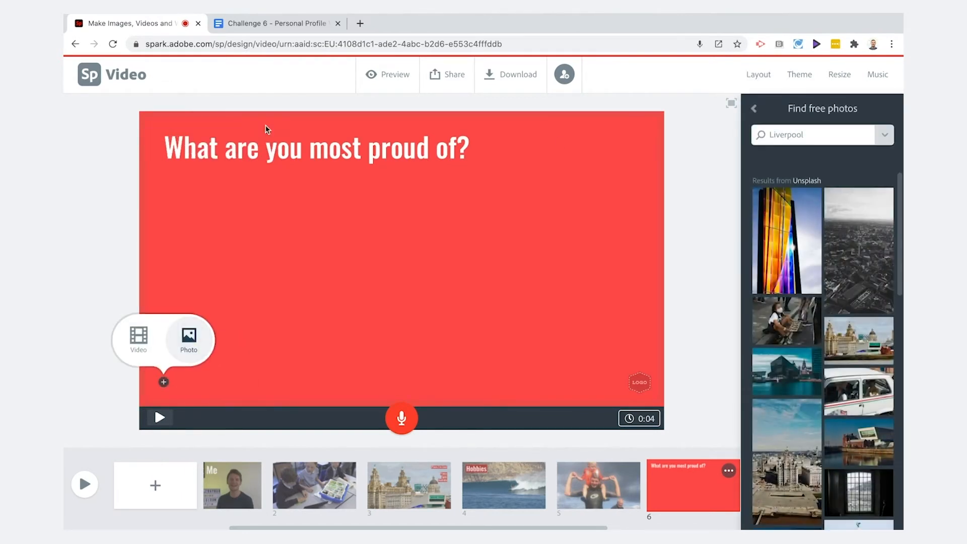
click(755, 108)
click(823, 152)
click(340, 76)
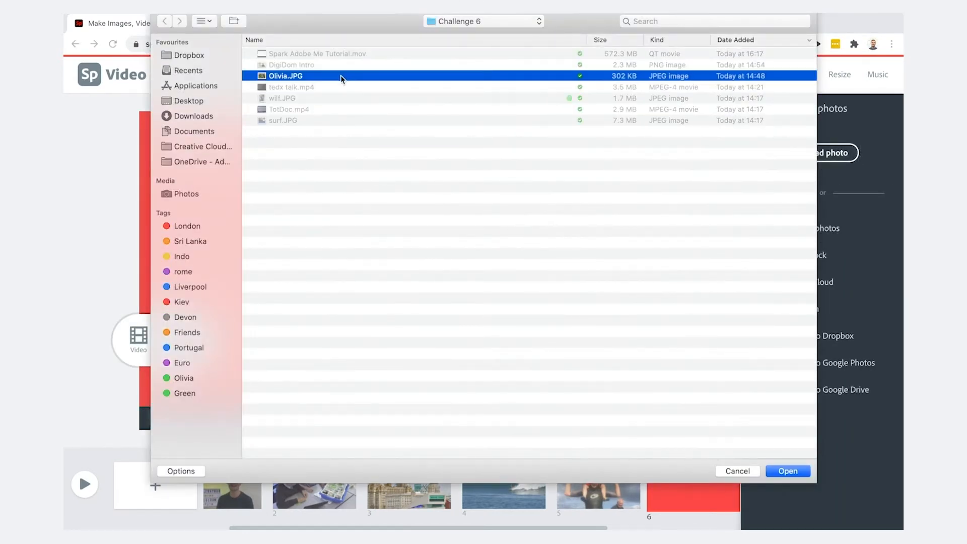
click(784, 470)
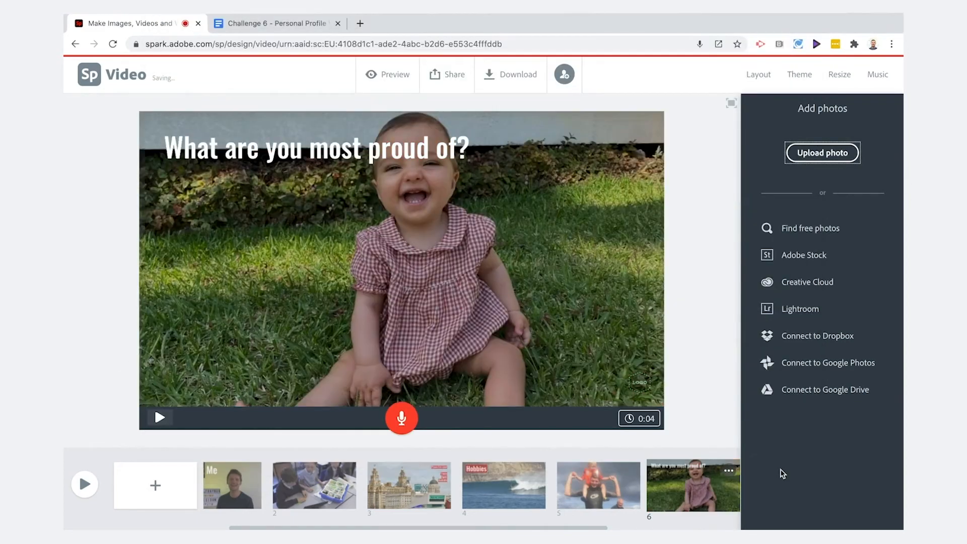
drag(257, 390, 235, 389)
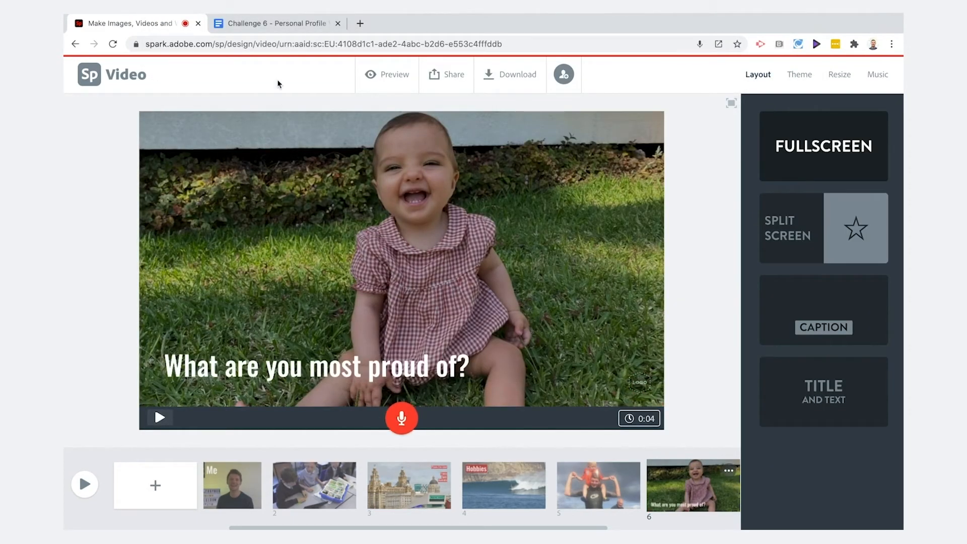
Read the proud-of answer in the script document and record it as a voiceover on the sixth slide.
click(271, 23)
drag(401, 414, 629, 443)
click(132, 23)
drag(407, 427, 407, 428)
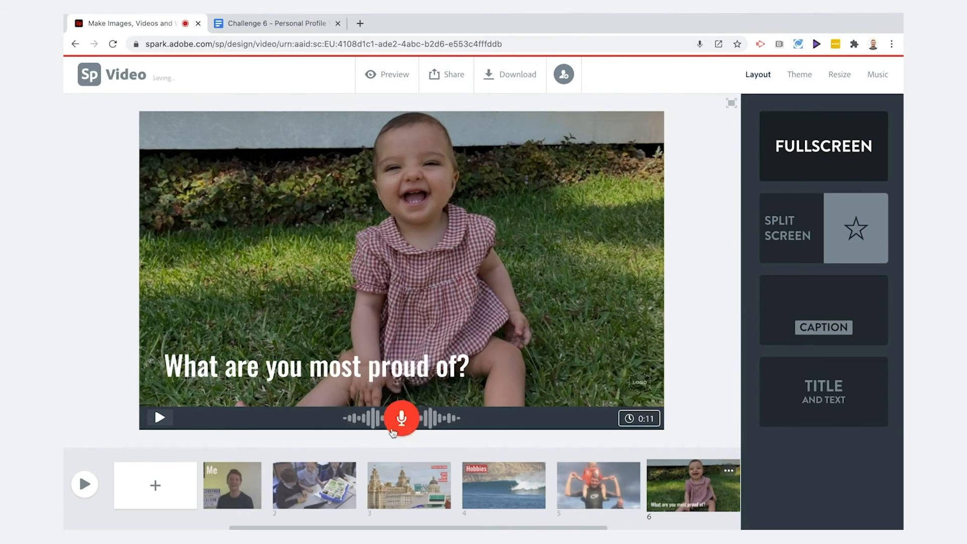
Add a seventh slide and record a voiceover on it, reading from the script document.
click(155, 484)
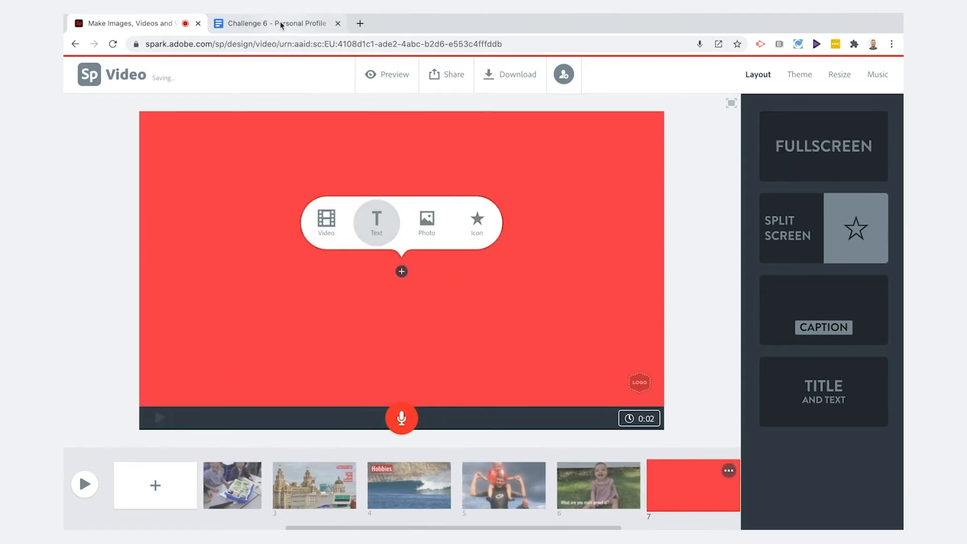
click(281, 26)
drag(297, 459, 363, 470)
click(148, 24)
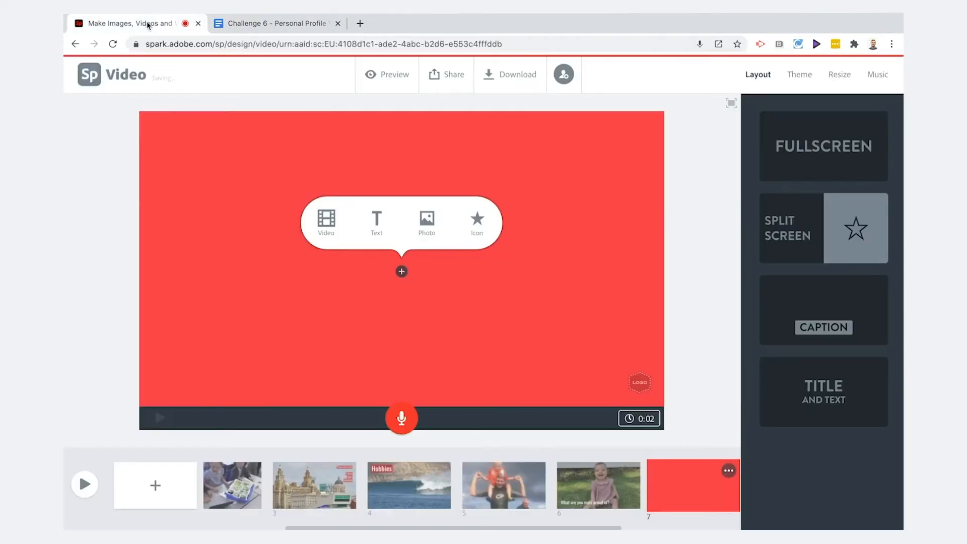
click(405, 416)
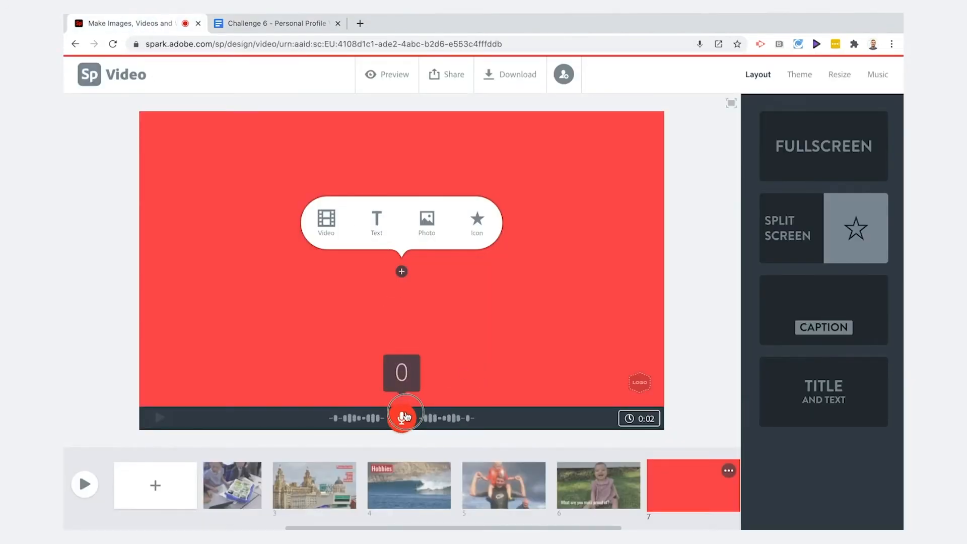
drag(405, 416, 405, 416)
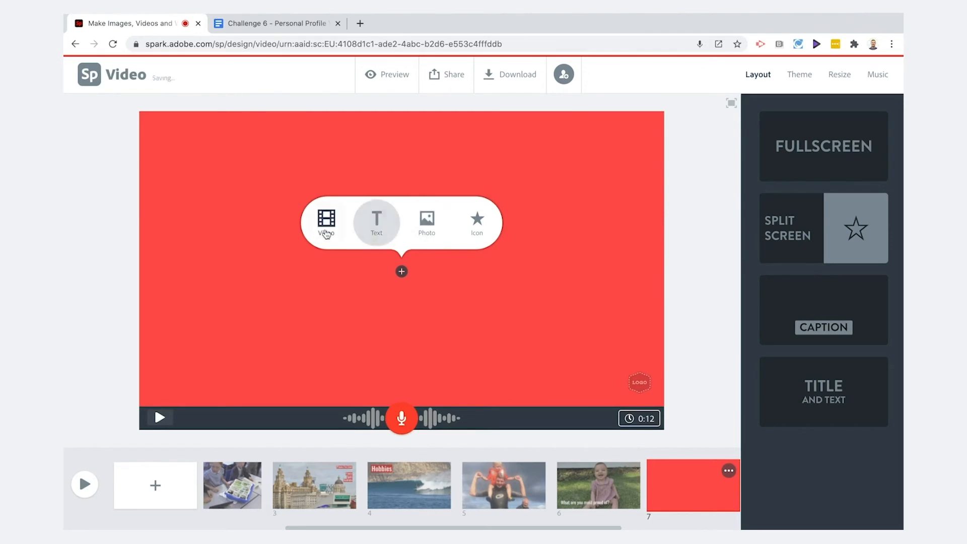
Add the tedx talk.mp4 clip to the seventh slide, trim it to a shorter segment, and save it.
click(323, 230)
click(309, 90)
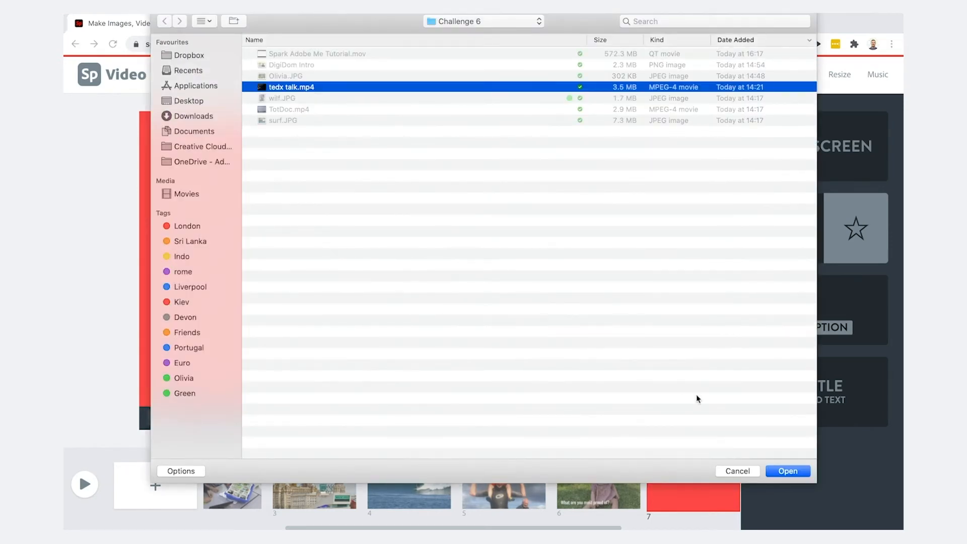
click(788, 471)
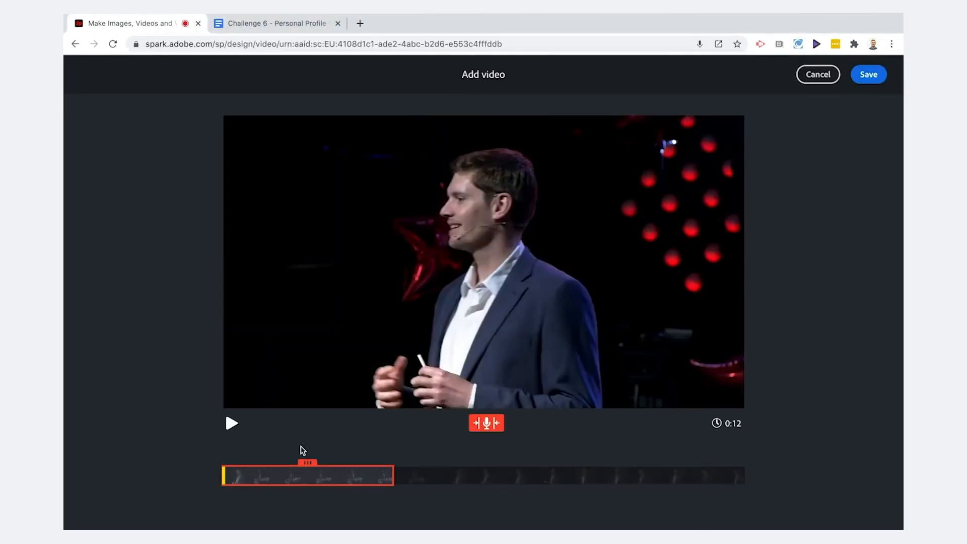
drag(307, 460, 368, 460)
click(234, 423)
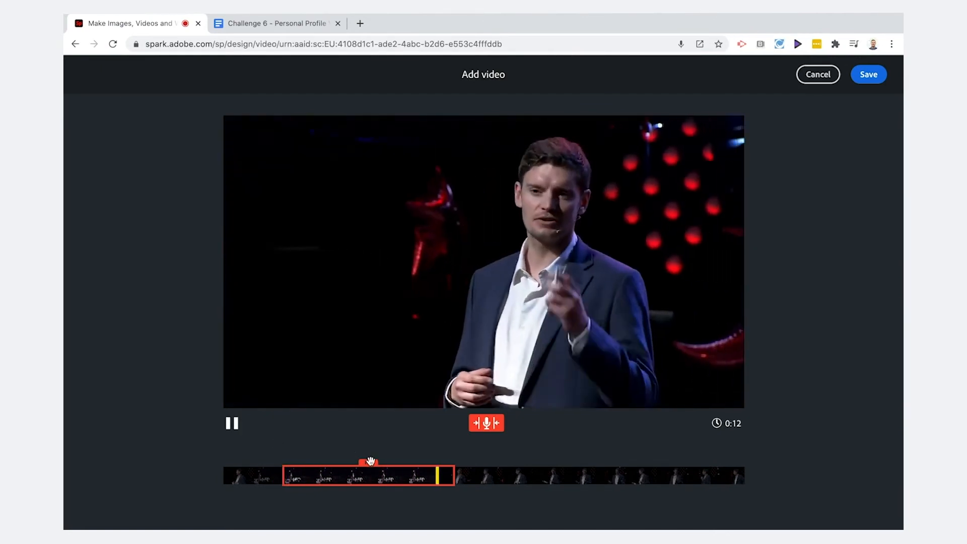
drag(370, 461, 451, 461)
click(231, 423)
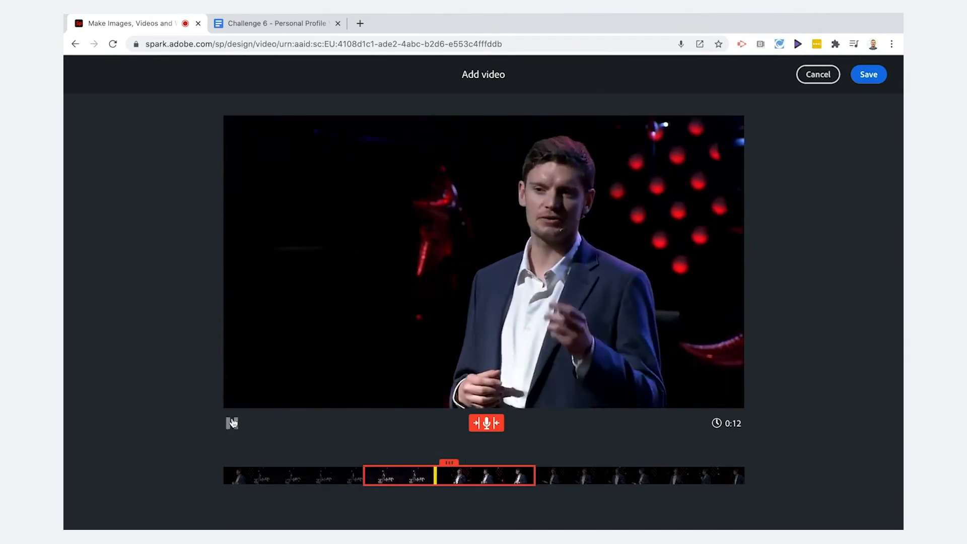
click(867, 75)
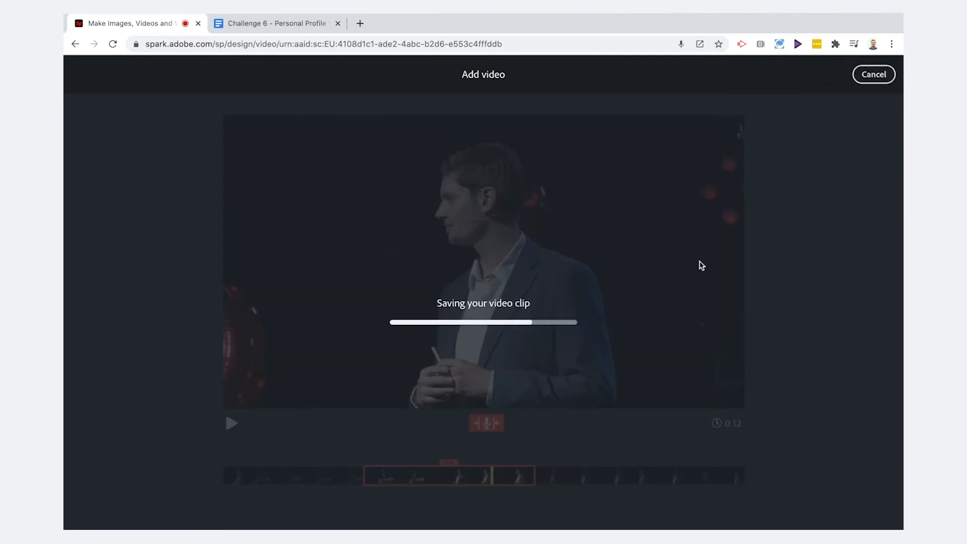
Add an eighth slide with the text Is there a challenge you want to do in the future? copied from the script, reduced in size.
click(292, 24)
scroll(318, 416, down, 3)
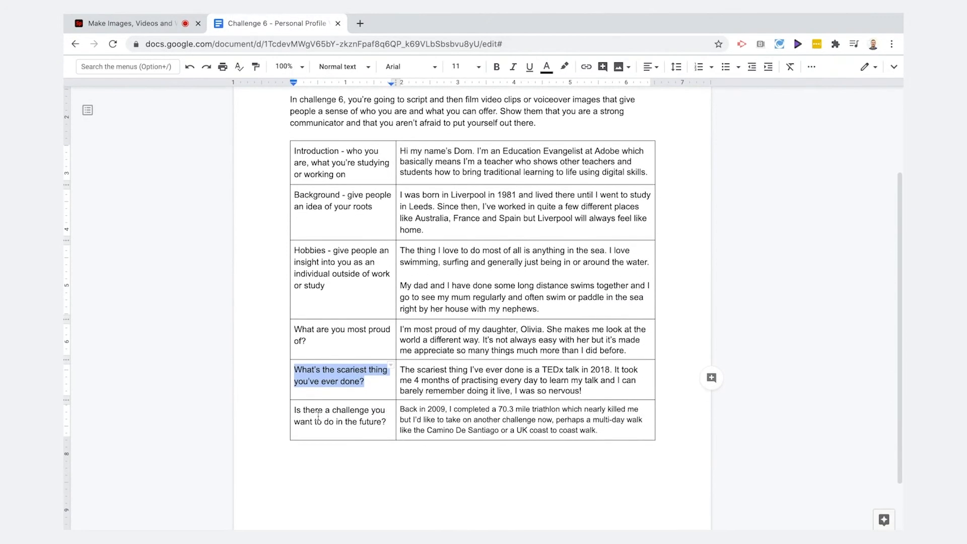
drag(396, 413, 600, 428)
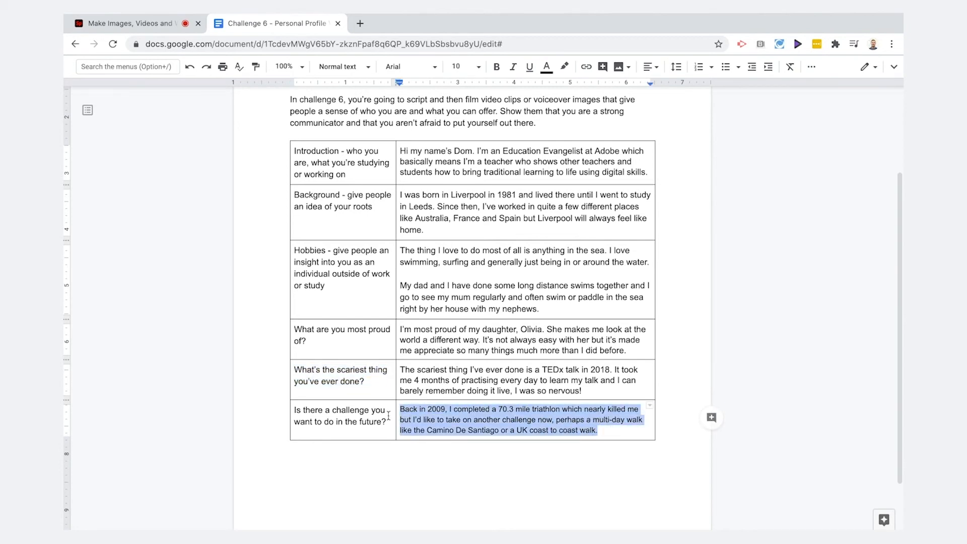
drag(388, 421, 293, 408)
key(ctrl+c)
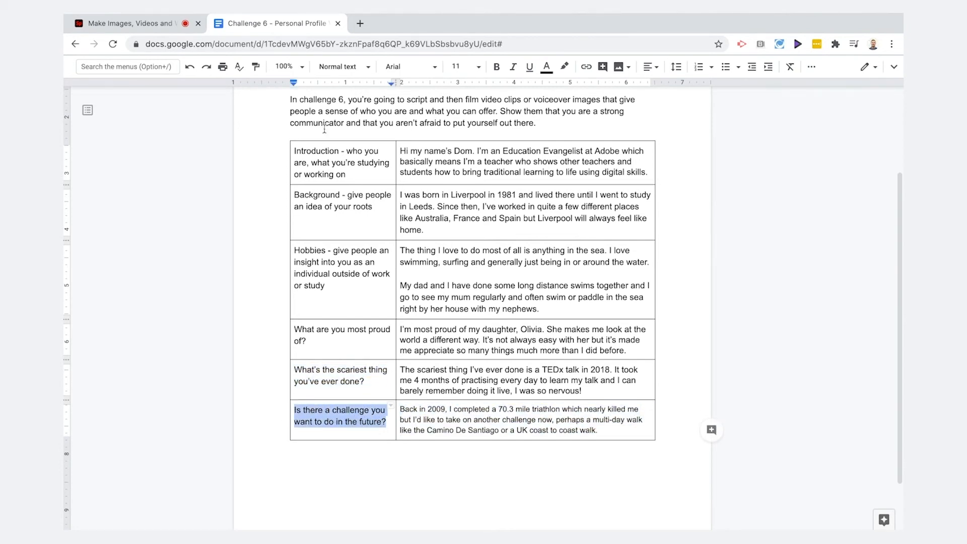
click(130, 24)
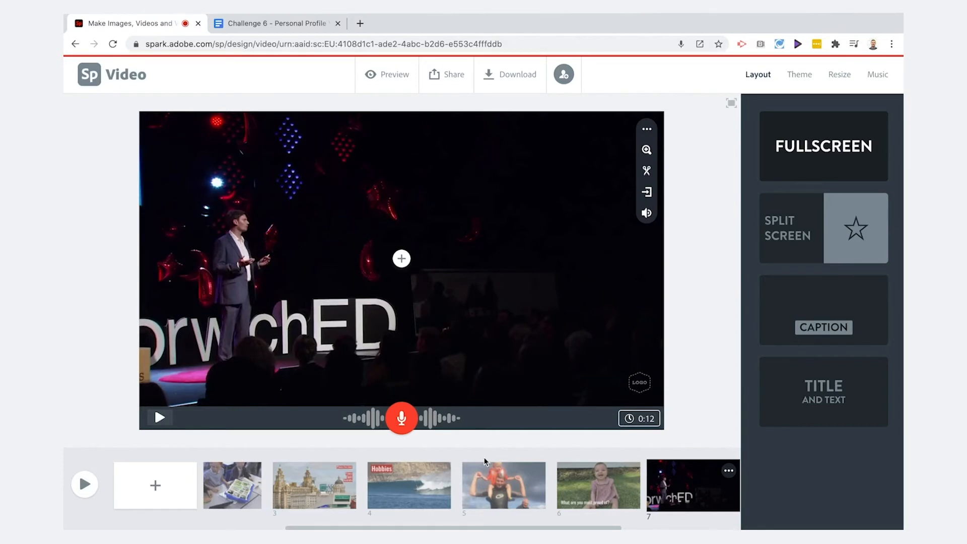
scroll(485, 462, right, 5)
click(155, 485)
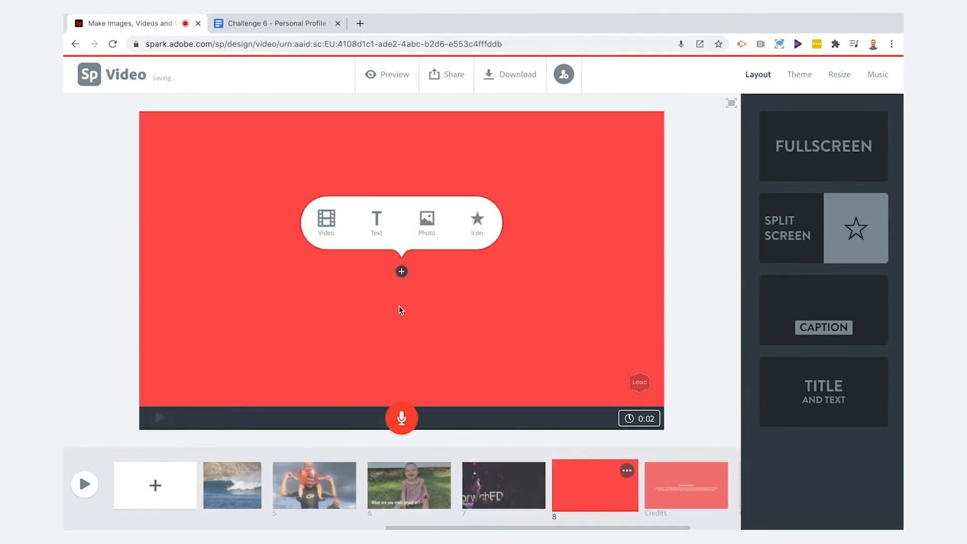
click(376, 222)
key(ctrl+v)
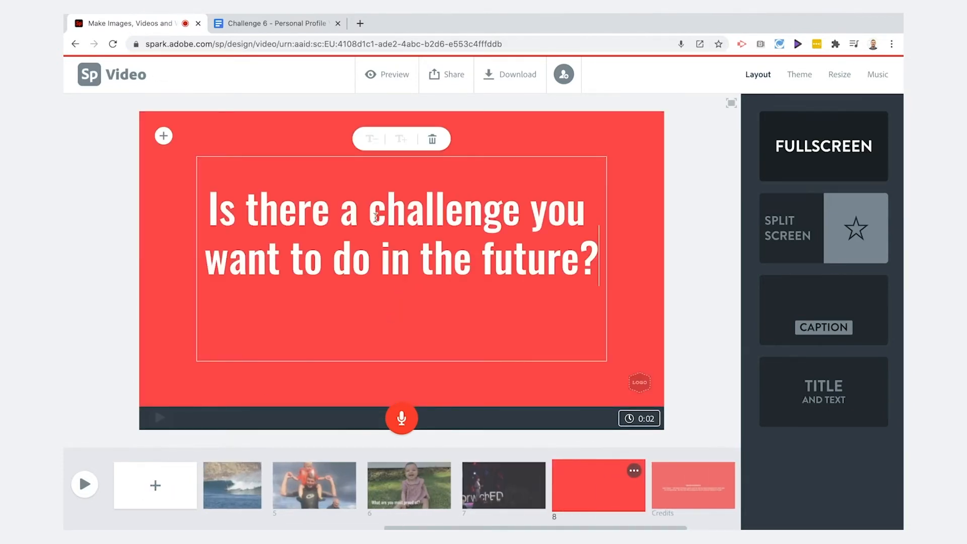
click(372, 139)
click(681, 185)
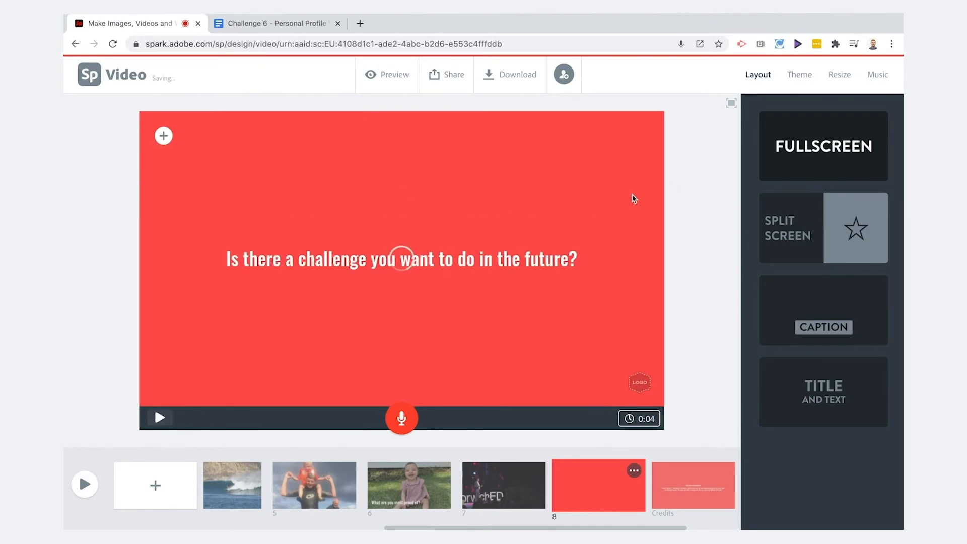
Paste What's the scariest thing you've ever done? from the script onto the seventh slide, shrink it and move it to the top right.
click(272, 23)
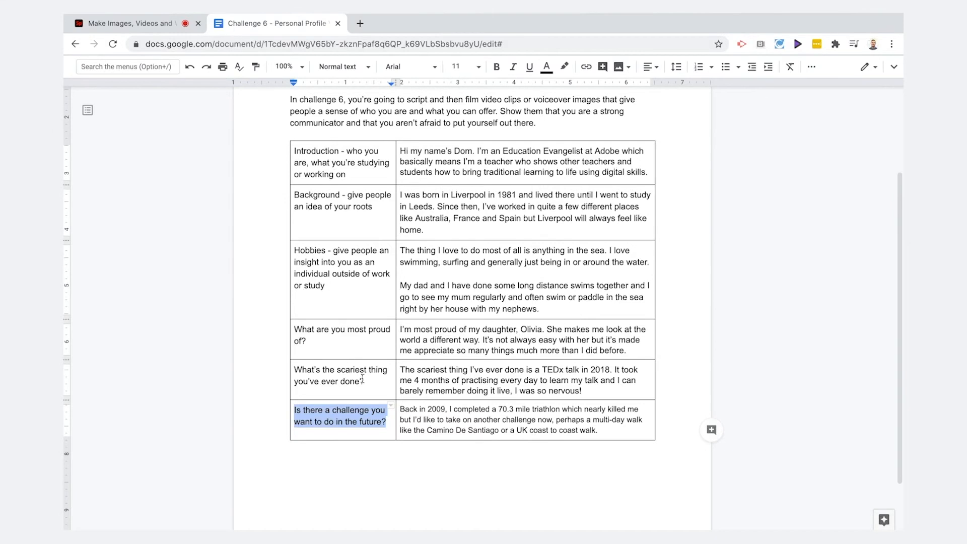
drag(362, 381, 298, 364)
key(ctrl+c)
click(138, 20)
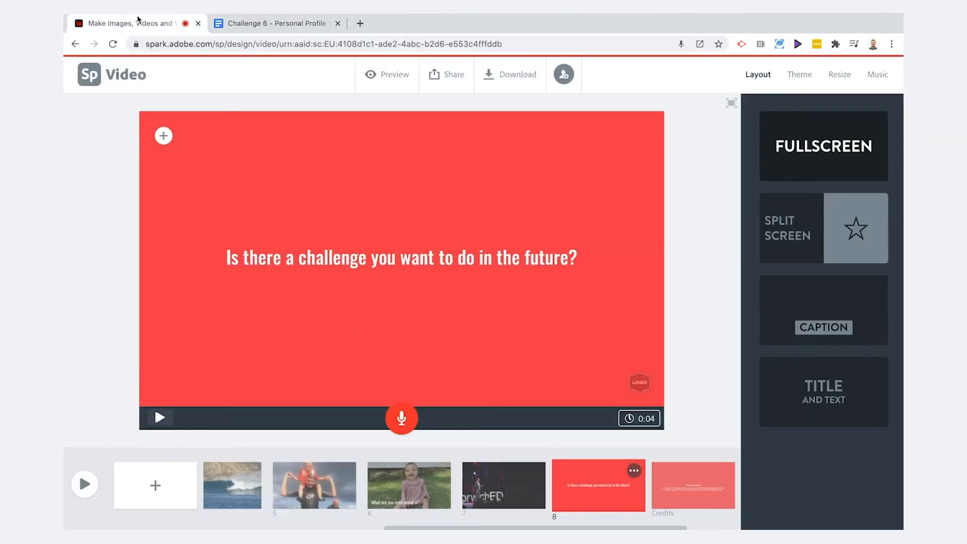
click(503, 485)
click(399, 255)
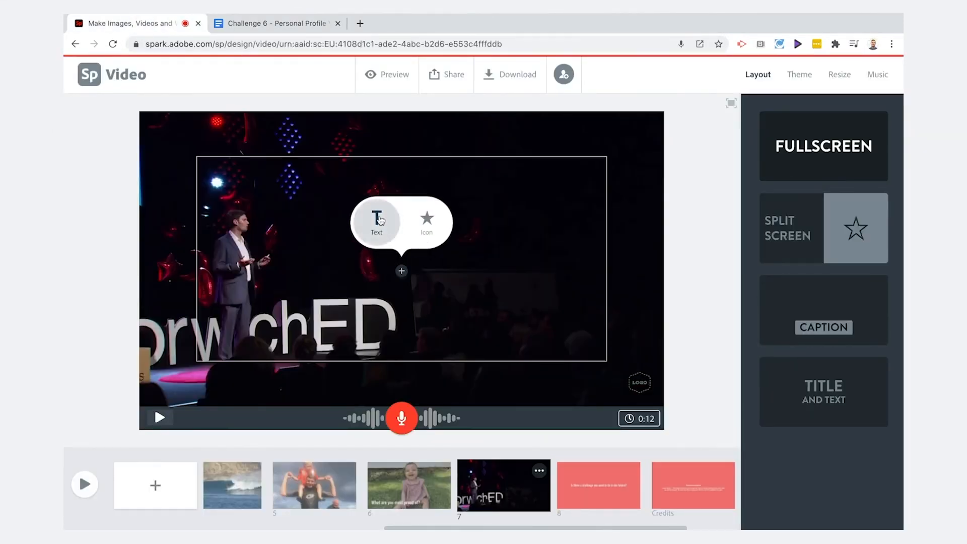
click(377, 216)
key(ctrl+v)
click(371, 139)
click(371, 139)
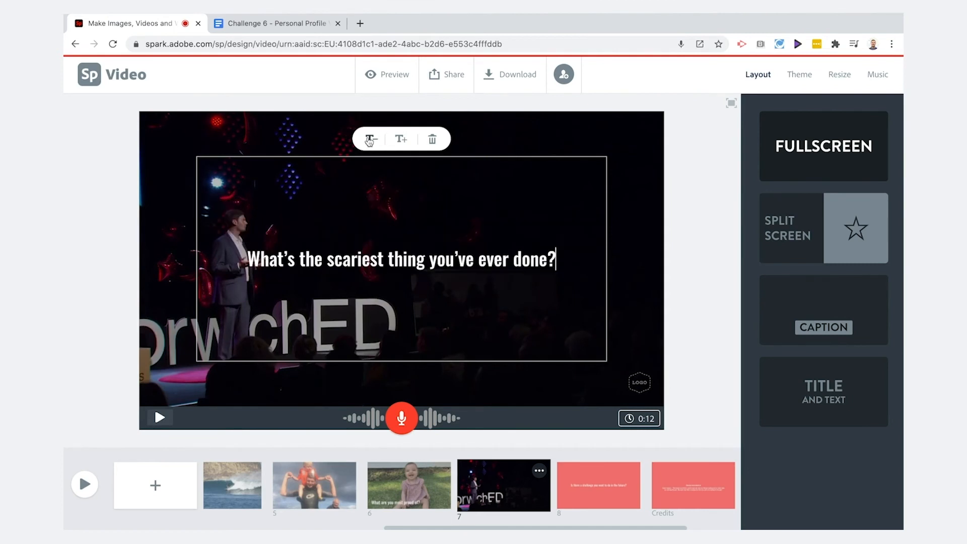
click(628, 244)
drag(466, 259, 546, 151)
Set a free hiking photo as the eighth slide's background and record a voiceover for that slide.
click(593, 490)
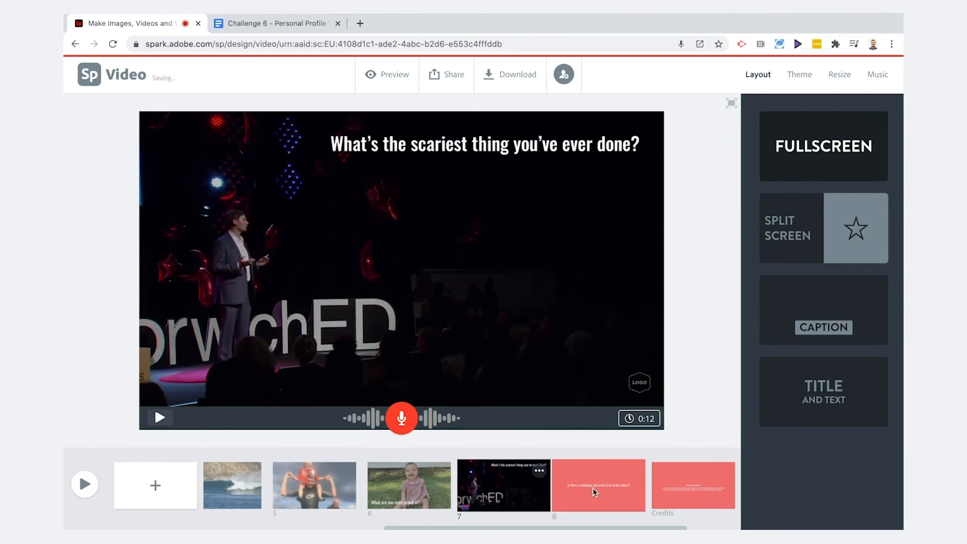
click(257, 132)
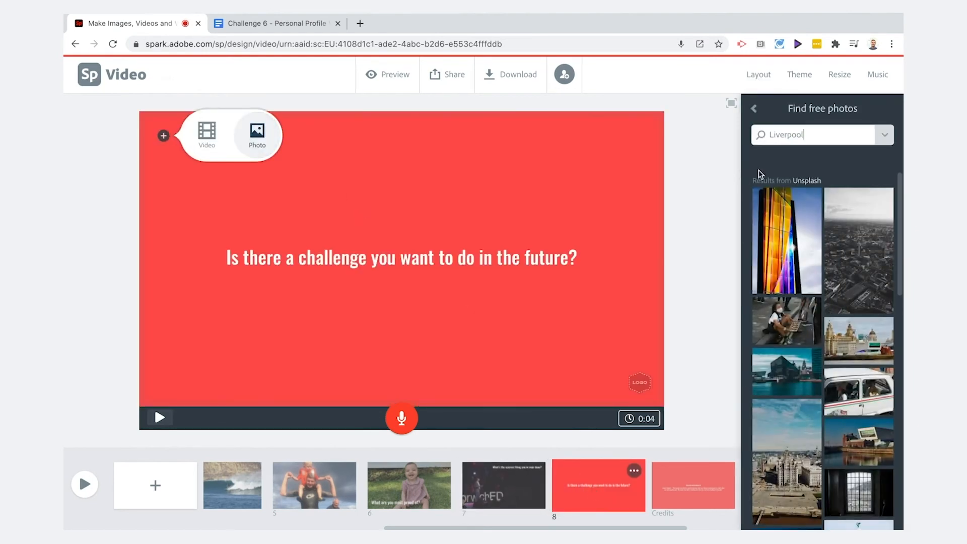
click(773, 134)
text(hiking)
key(Return)
scroll(790, 403, down, 3)
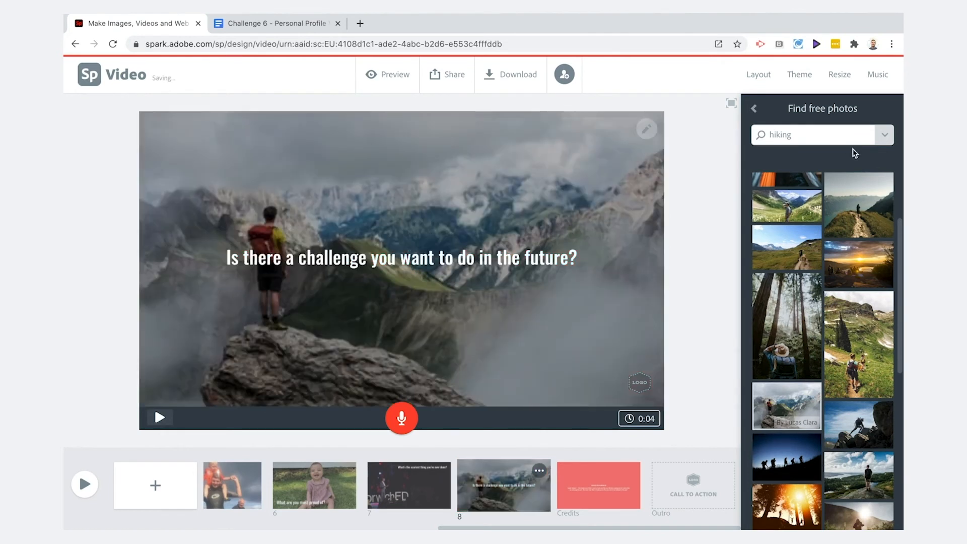
click(406, 414)
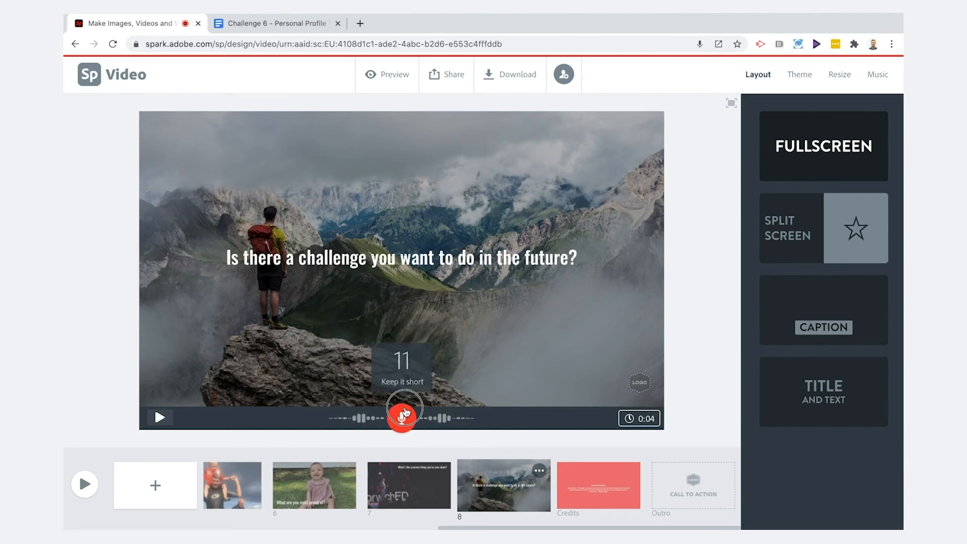
drag(405, 412, 406, 412)
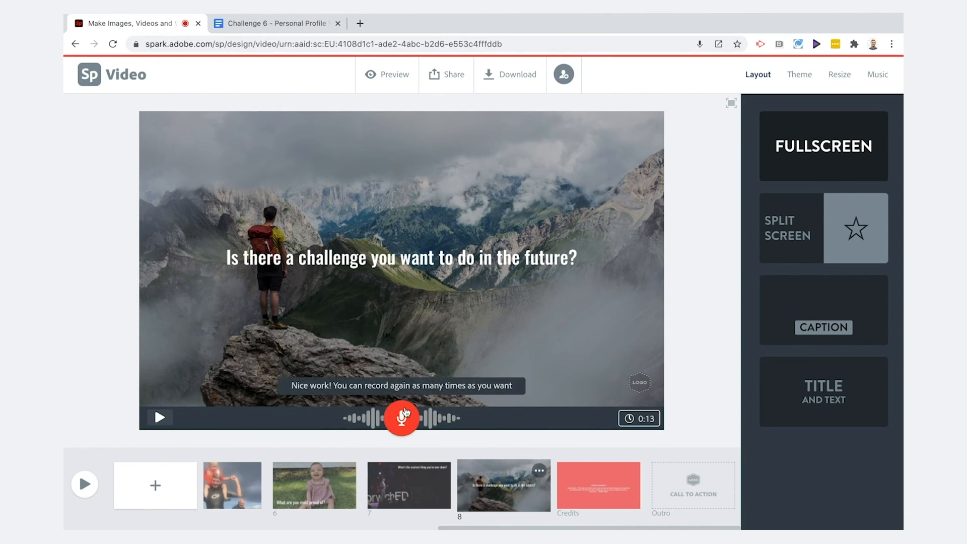
Add a ninth split-screen slide with the enlarged text Thanks for watching and I hope to hear from you soon.
click(155, 485)
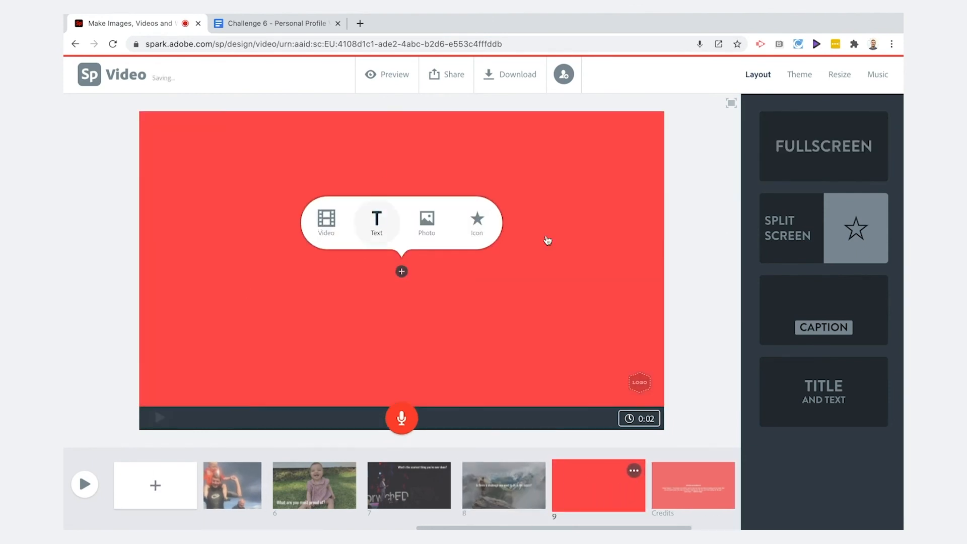
click(805, 223)
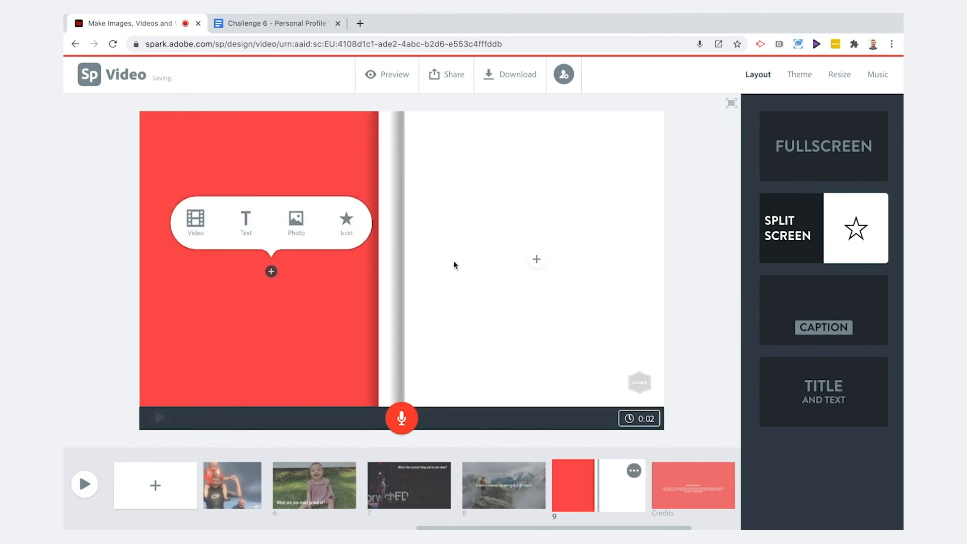
mouse_move(536, 266)
click(513, 224)
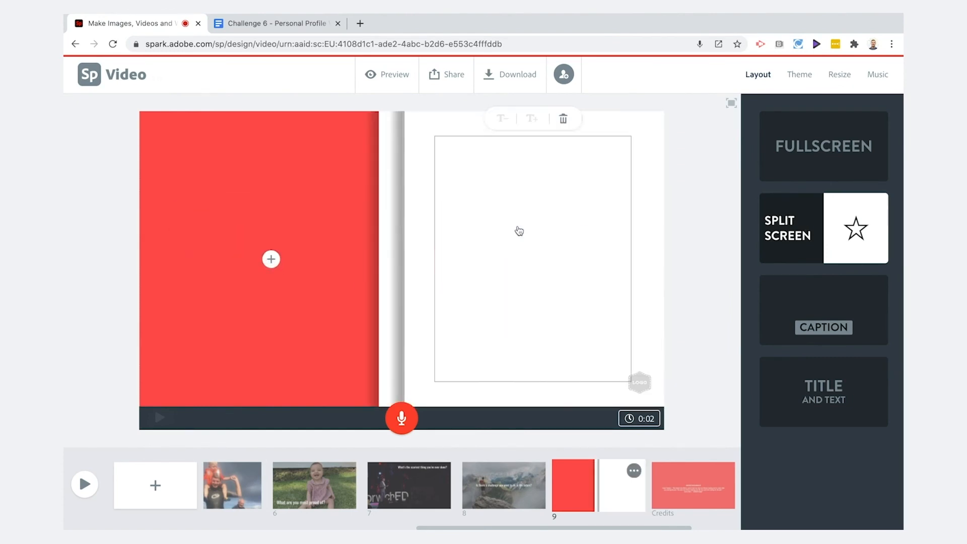
text(Thanks for watching and I)
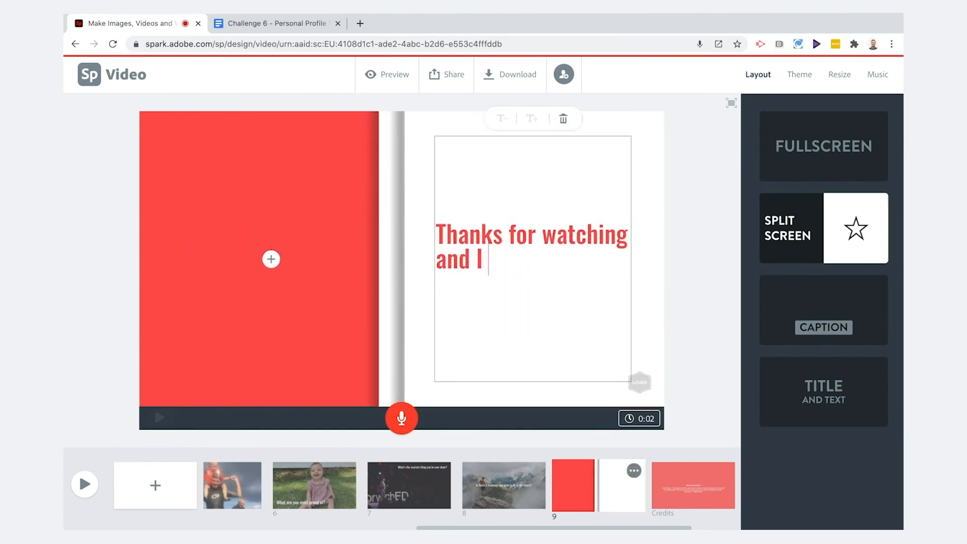
text( hope to hear from you soon.)
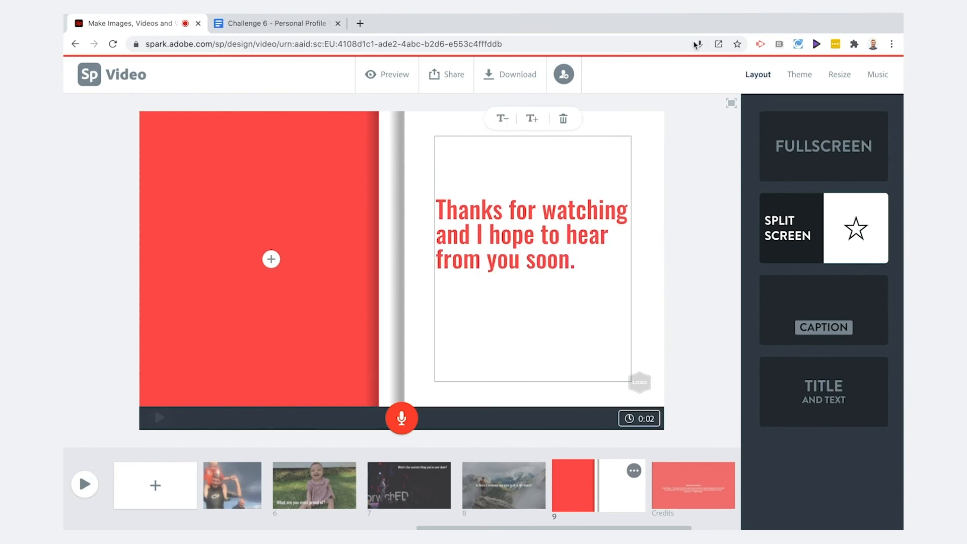
click(532, 119)
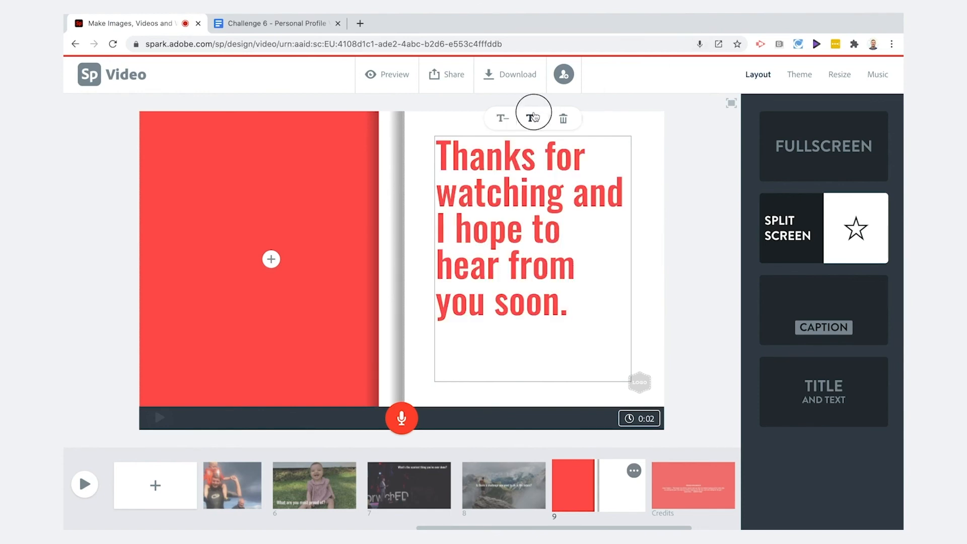
click(533, 118)
Search icons for thanks and add the praying-hands icon to the ninth slide's red half.
click(272, 259)
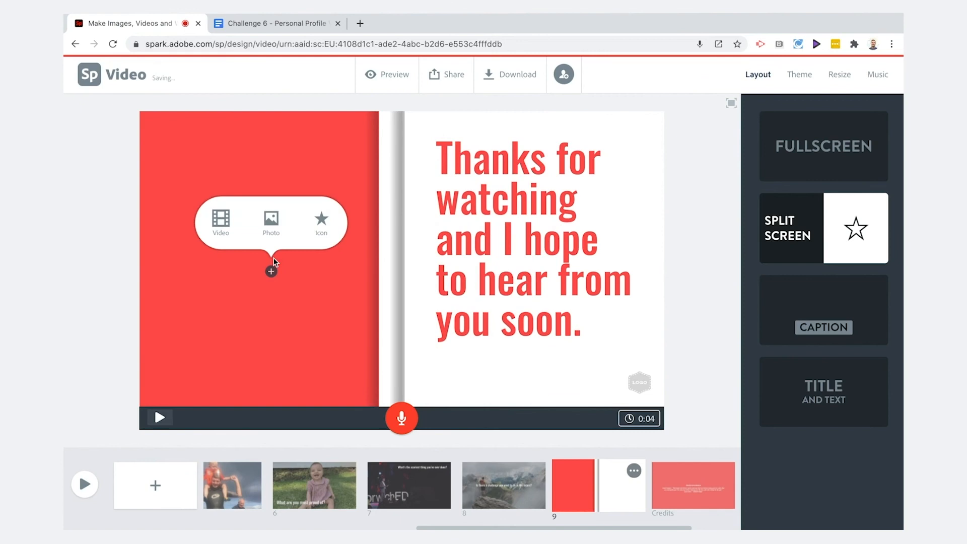
click(321, 221)
text(thanks)
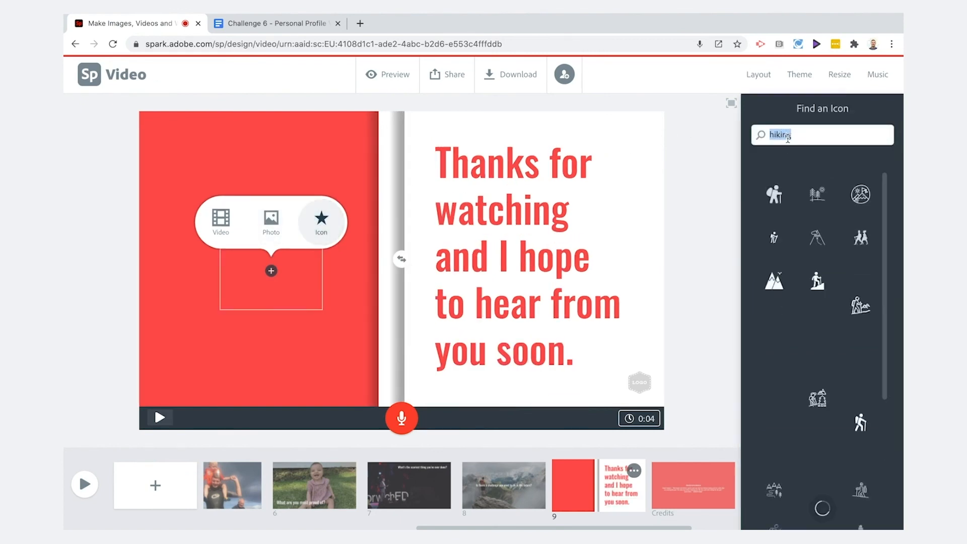
key(Return)
click(861, 195)
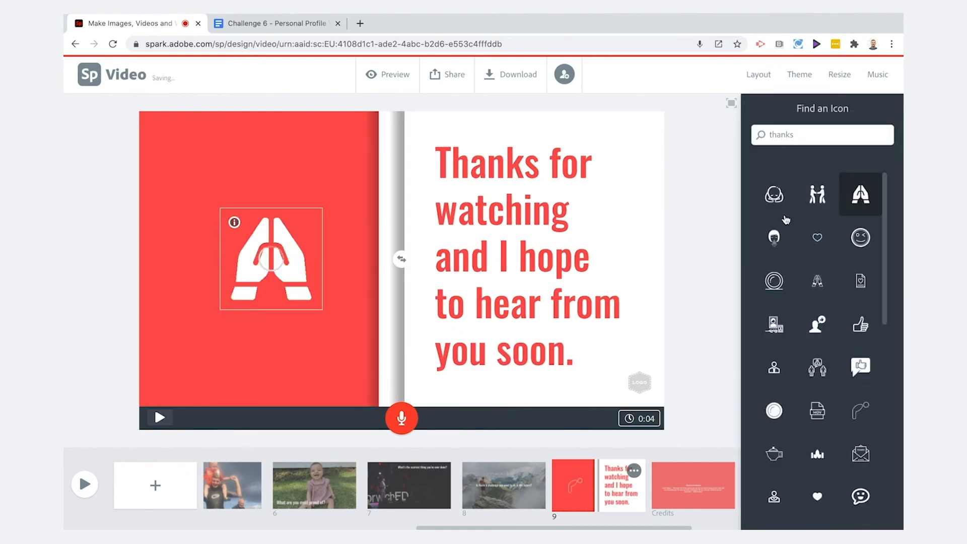